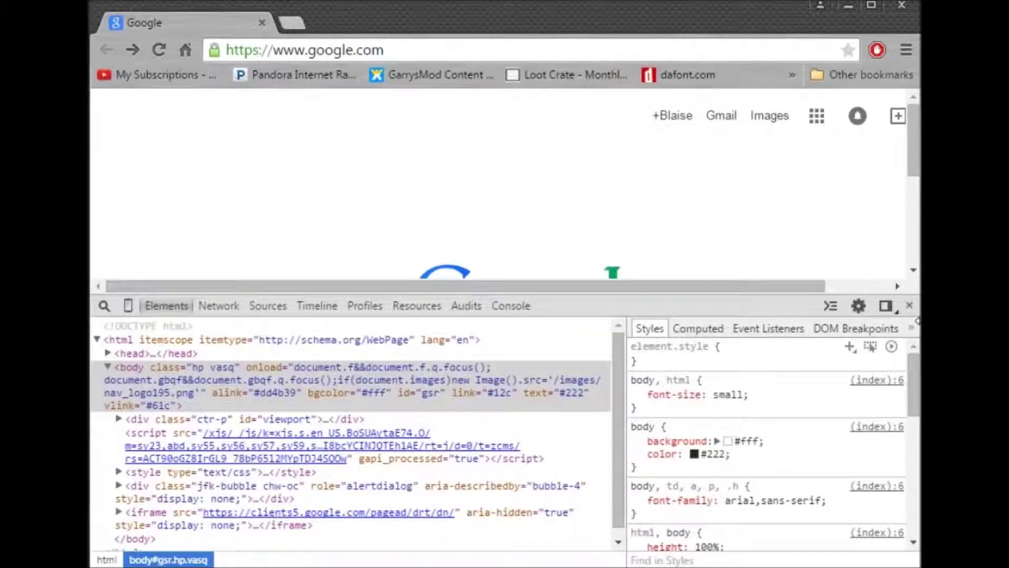
Step: Close the DevTools panel so the empty Google homepage fills the browser window
left_click(909, 305)
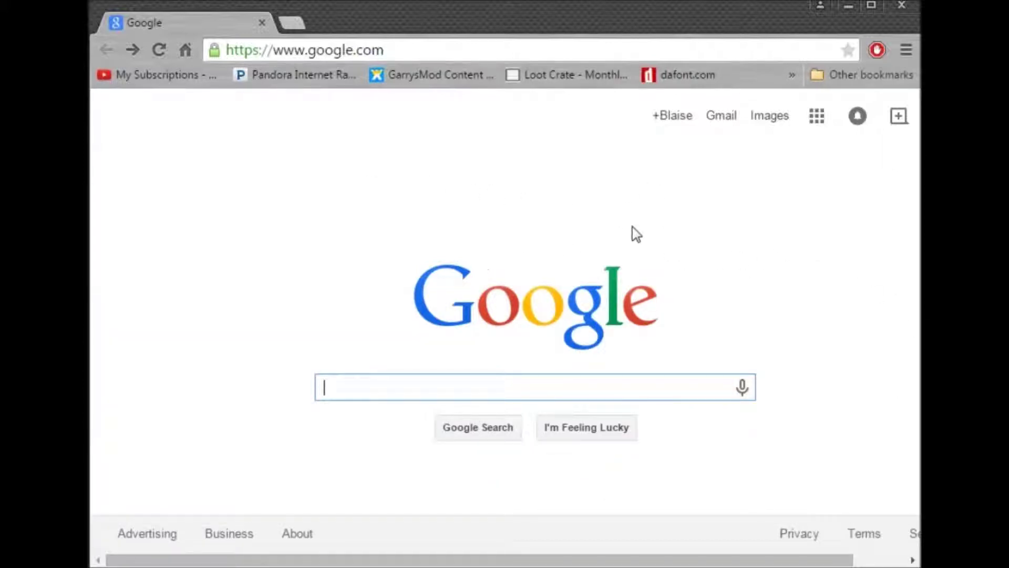
left_click_drag(632, 227, 666, 294)
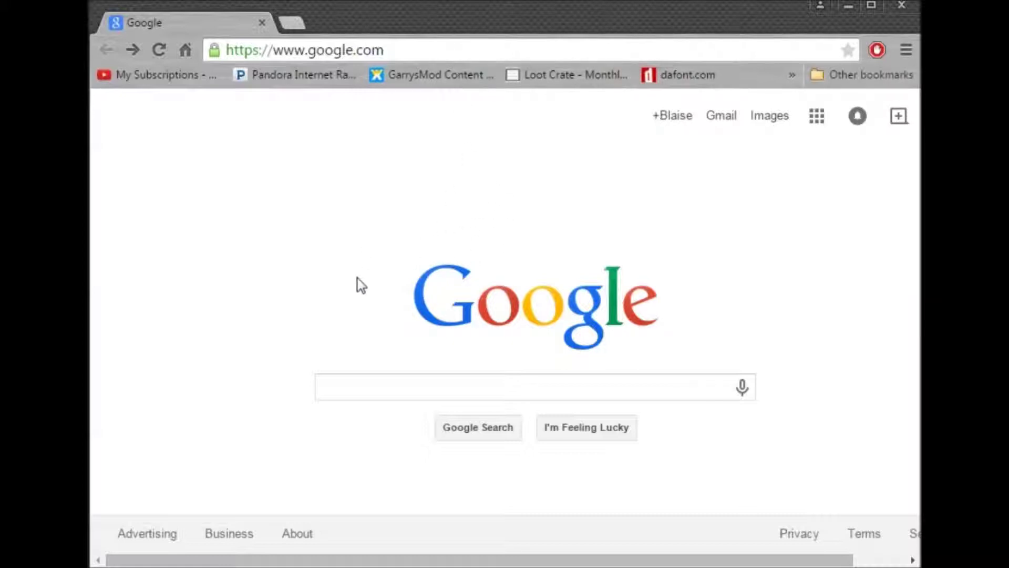
left_click_drag(415, 301, 653, 305)
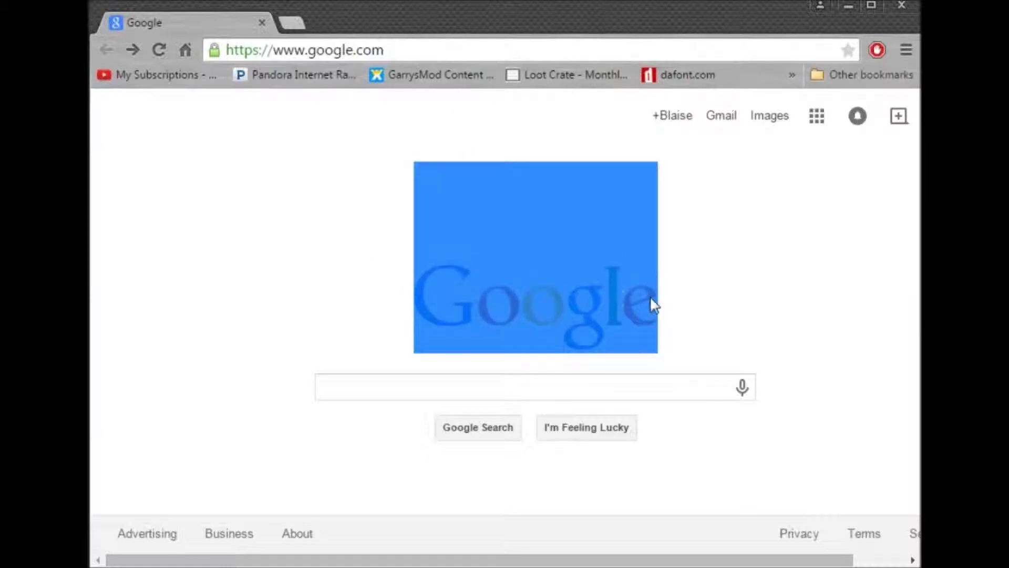
left_click(805, 245)
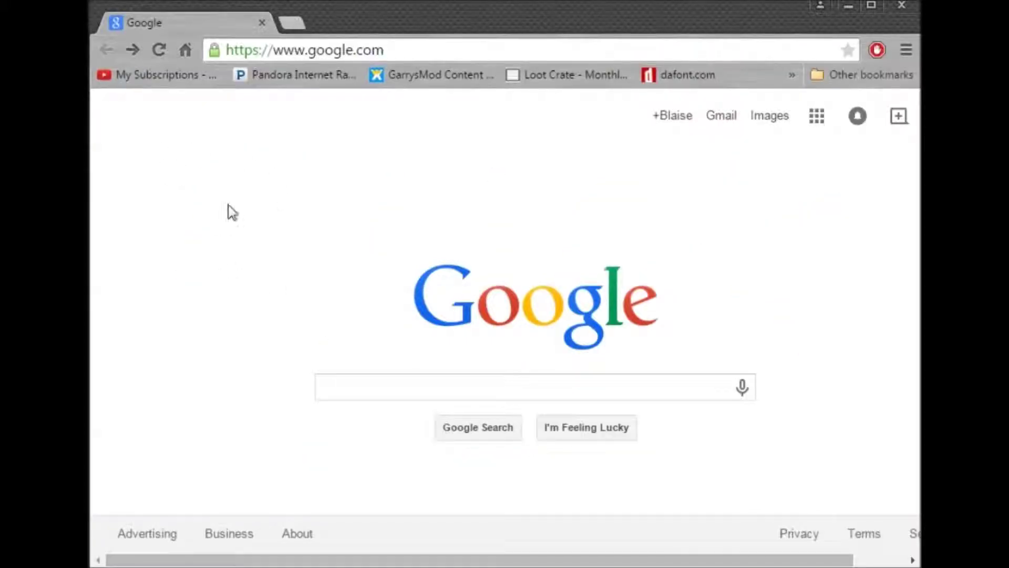
mouse_move(434, 286)
left_mouse_down()
mouse_move(470, 302)
mouse_move(435, 285)
left_mouse_up()
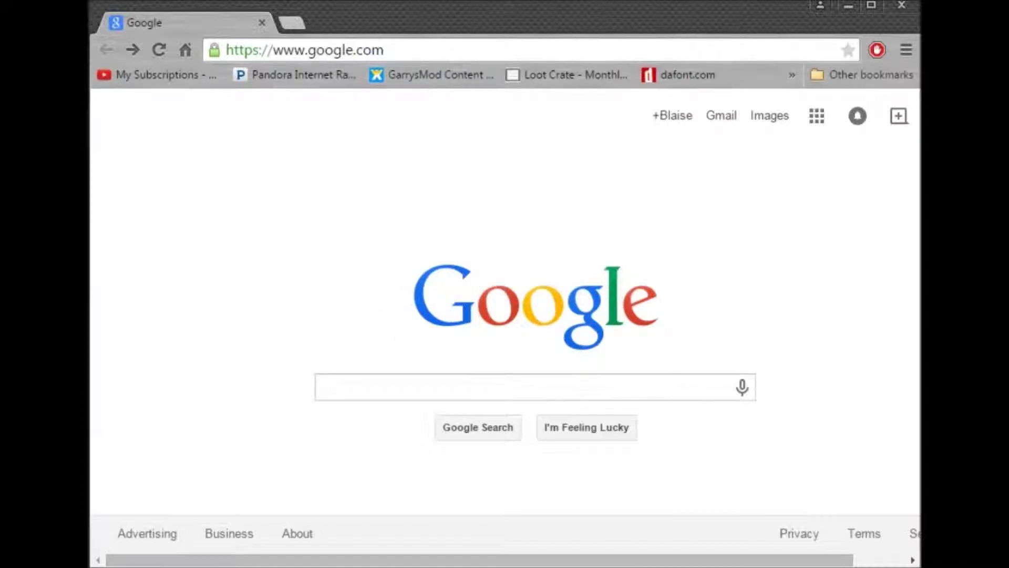
left_click(342, 390)
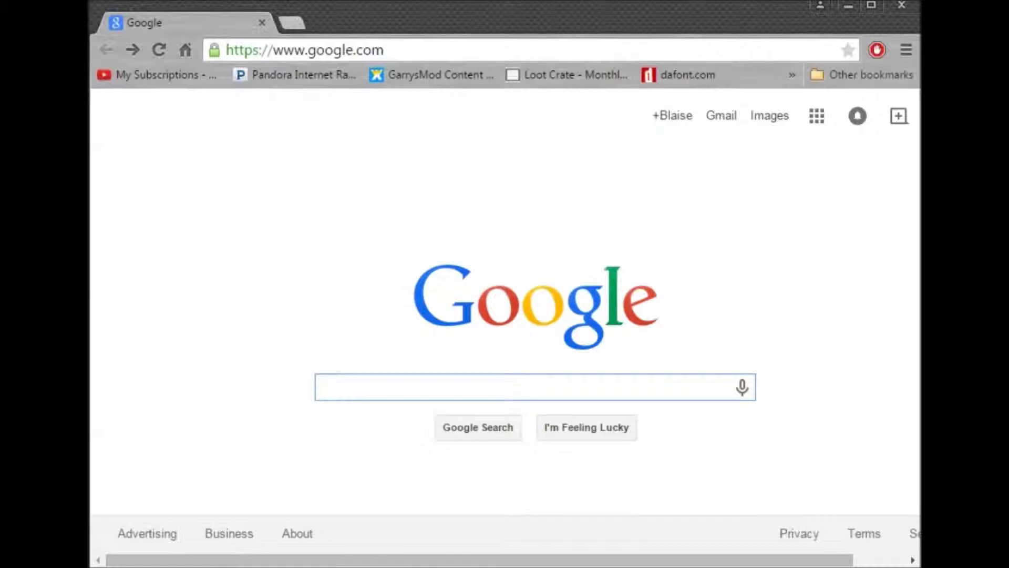
Step: Search Google for howtoridvirus.com and switch to its image results
type("how")
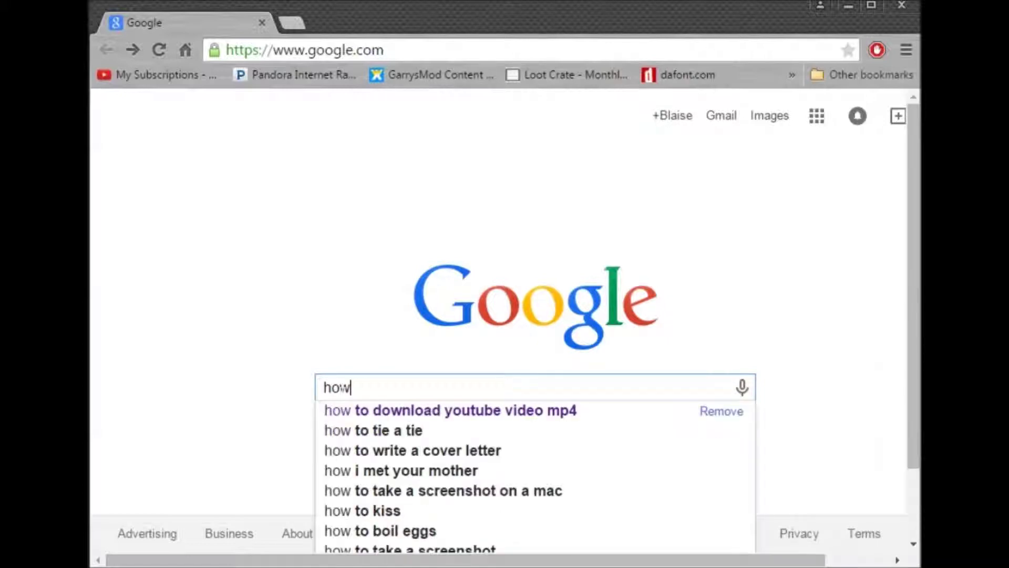
type("to")
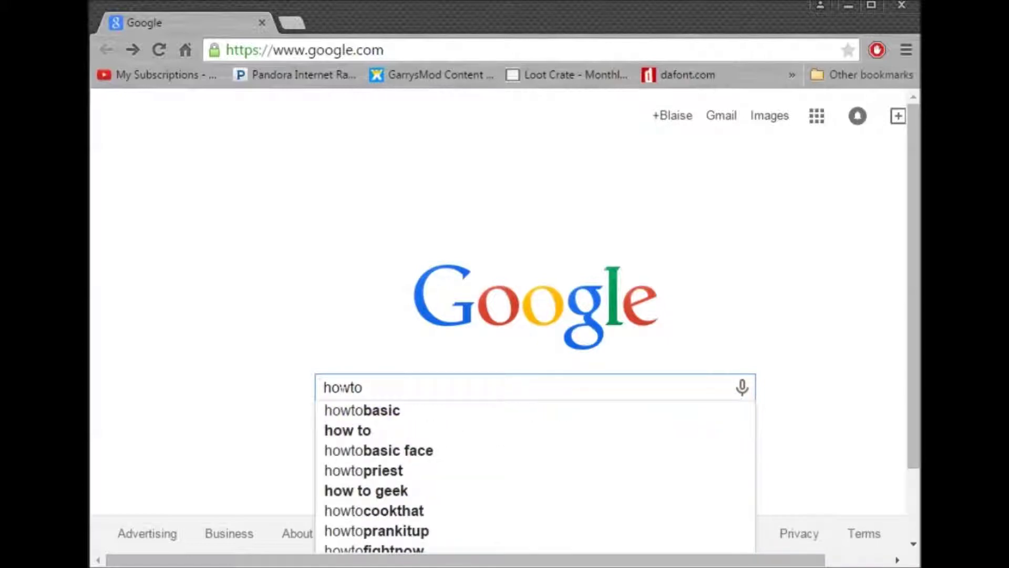
type("rid")
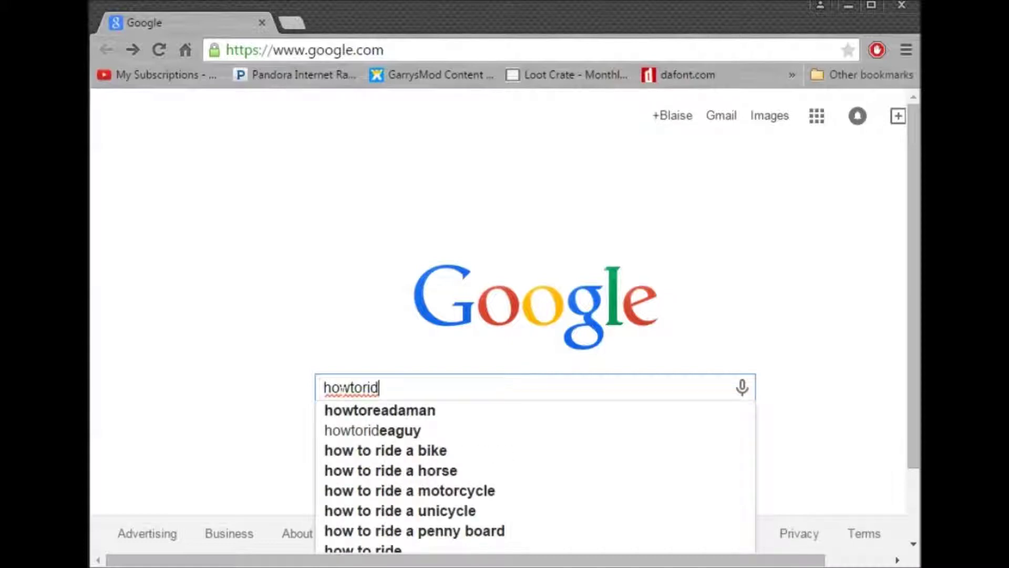
type("v")
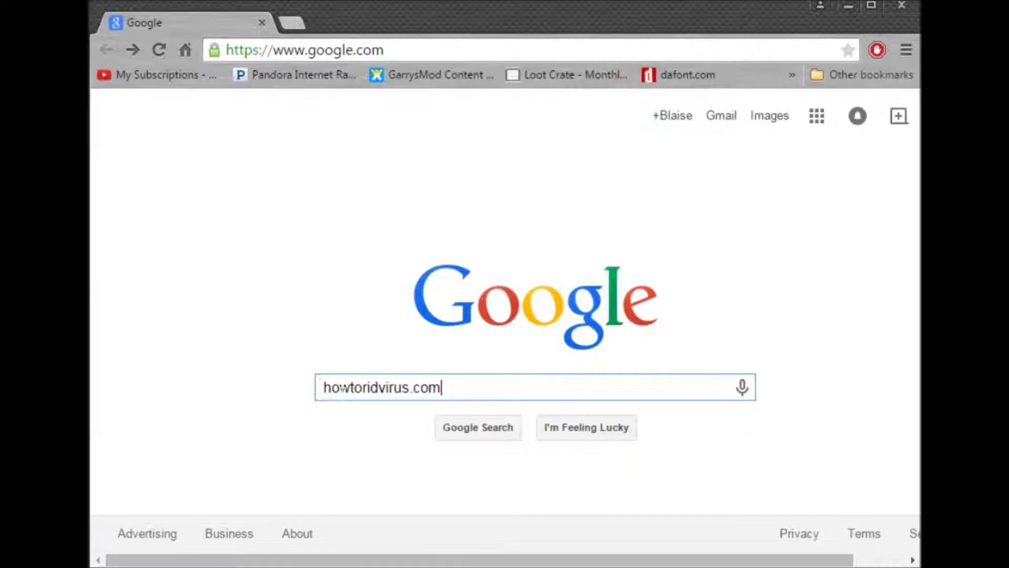
type("irus.com")
key("Return")
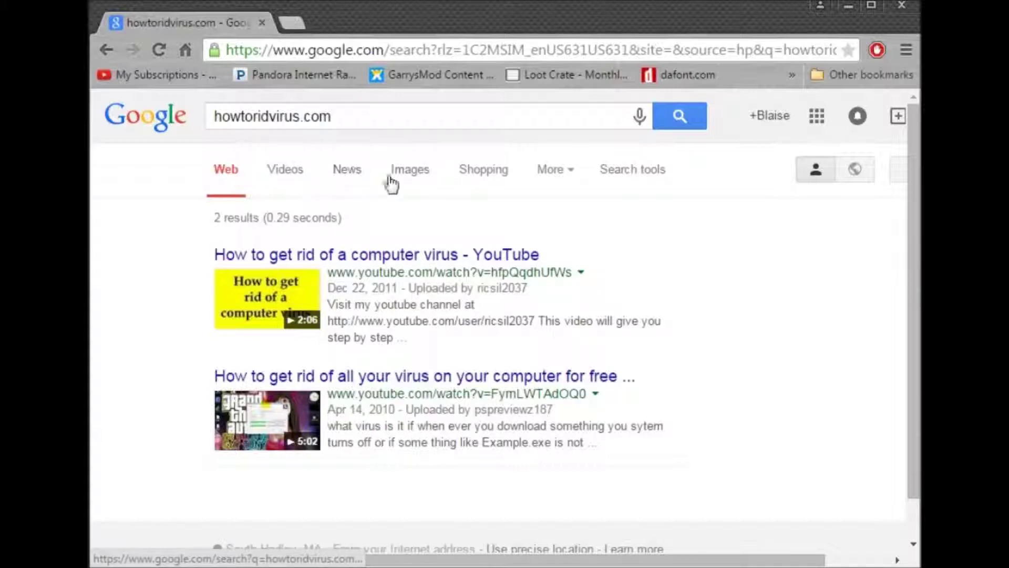
left_click(413, 184)
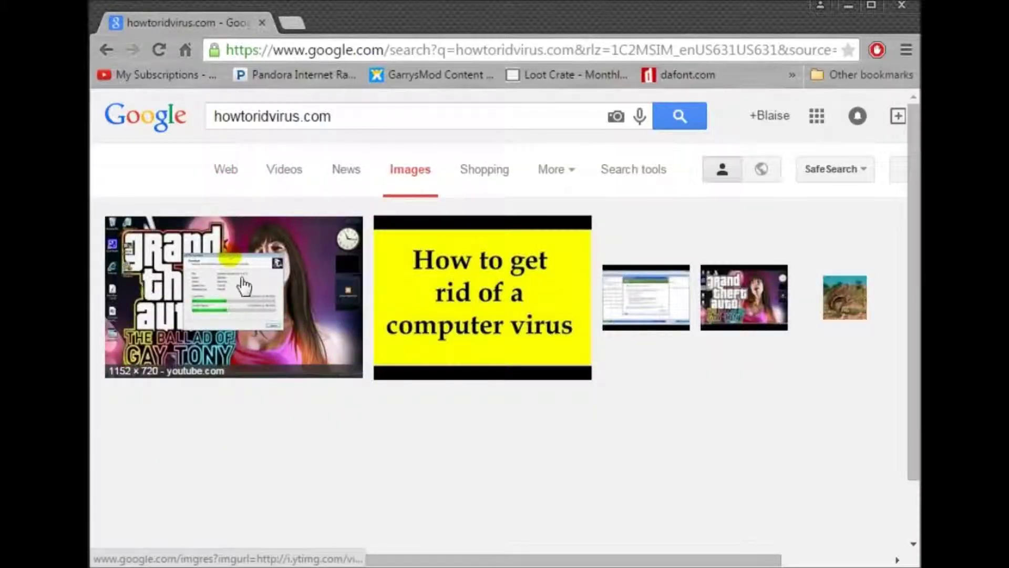
Step: Delete the howtoridvirus.com query from the search box and open Windows Explorer with Win+E
left_click_drag(332, 116, 213, 116)
key("BackSpace")
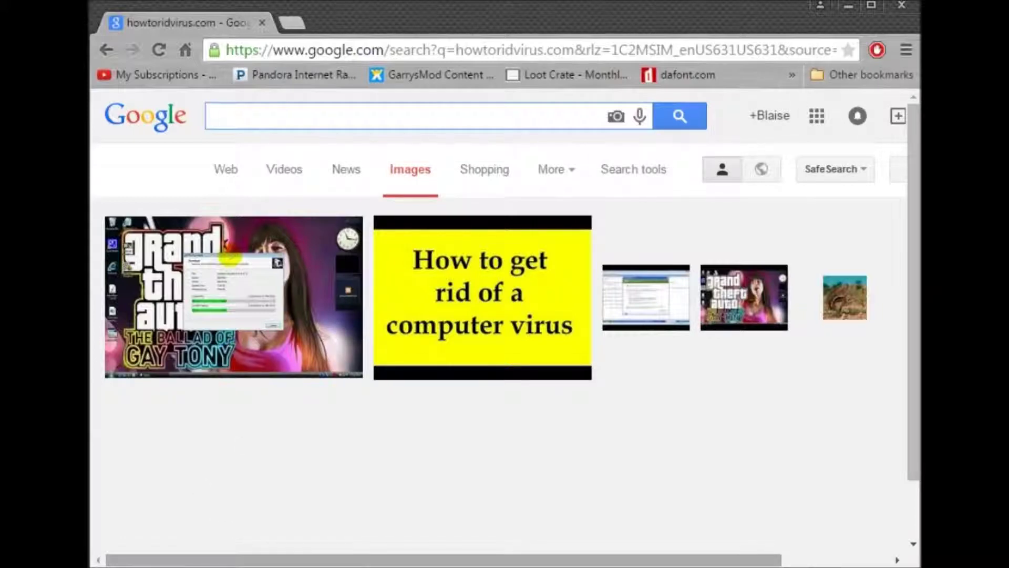
key("super+e")
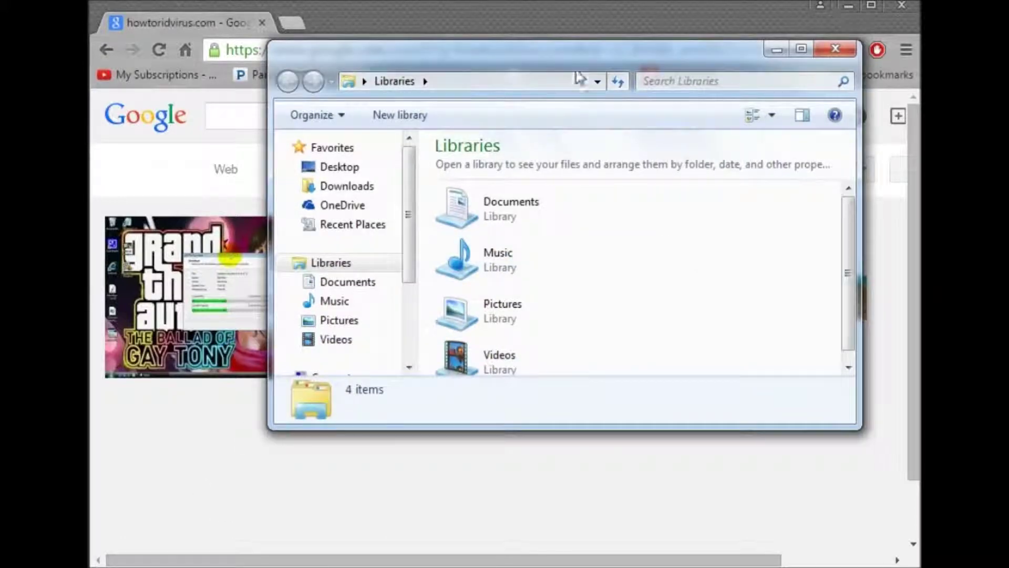
Step: Reposition the Explorer window and browse from Libraries to Computer, opening Local Disk (C:)
left_click_drag(578, 76, 527, 126)
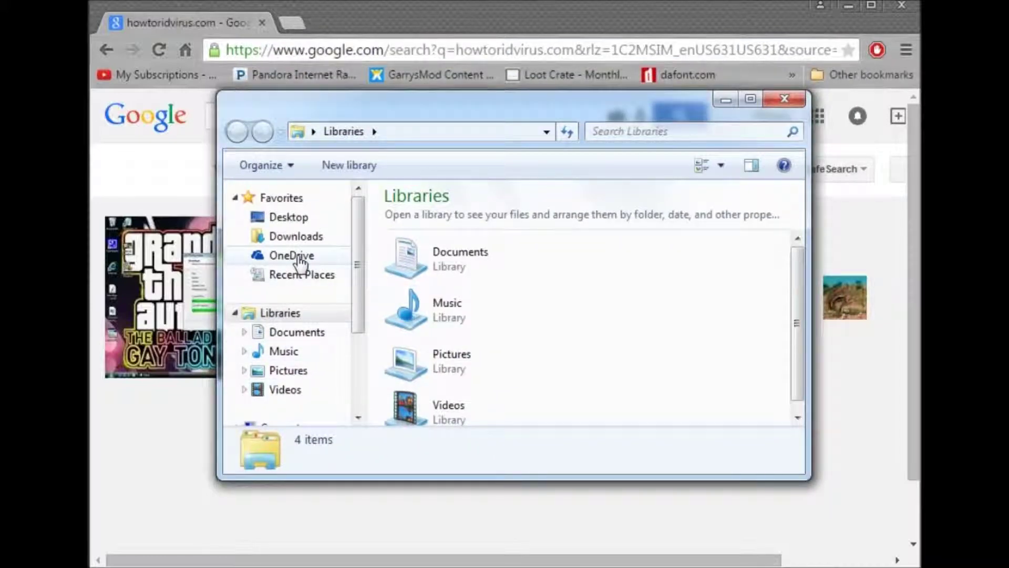
left_click(302, 286)
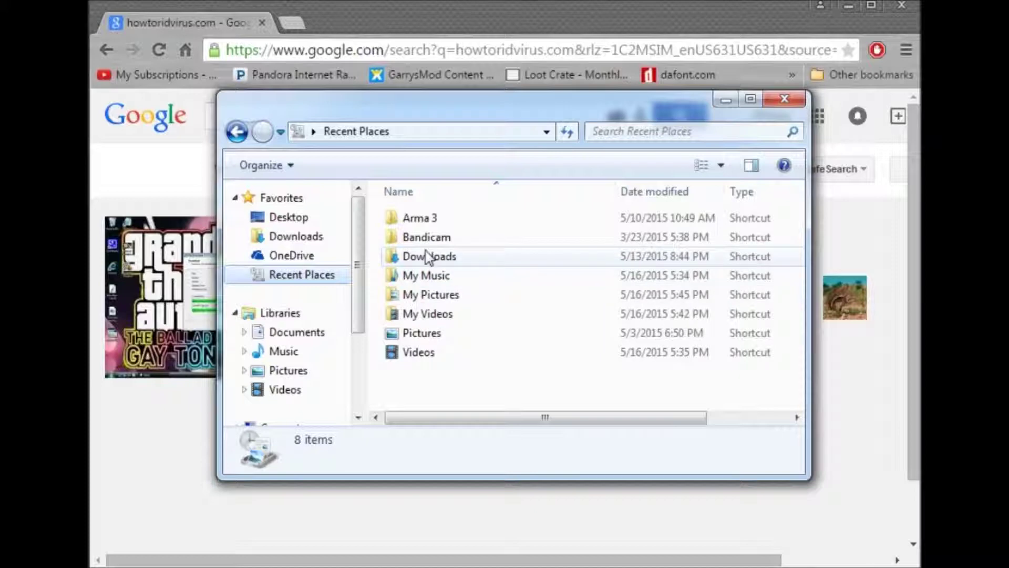
left_click(311, 332)
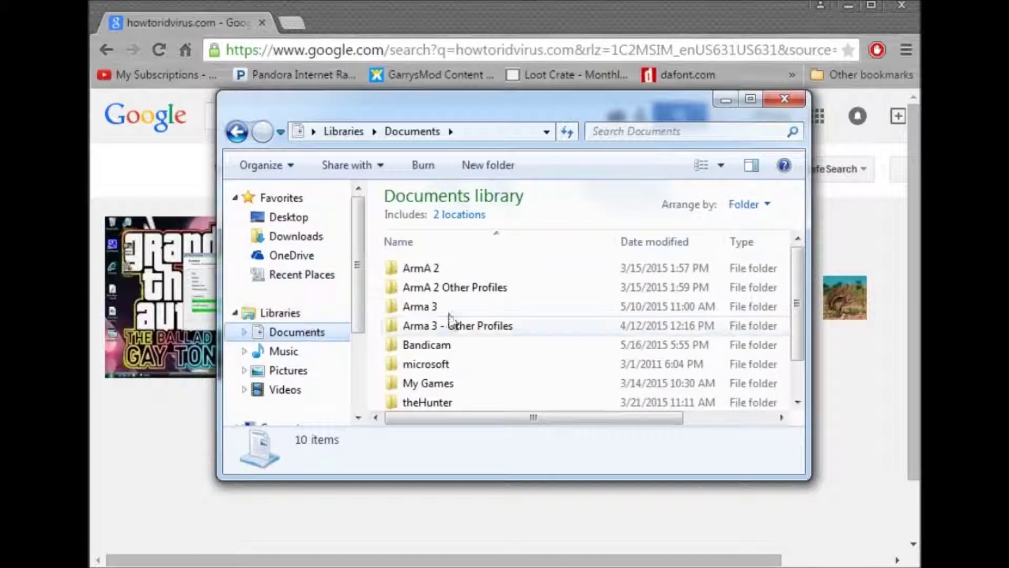
left_click(292, 314)
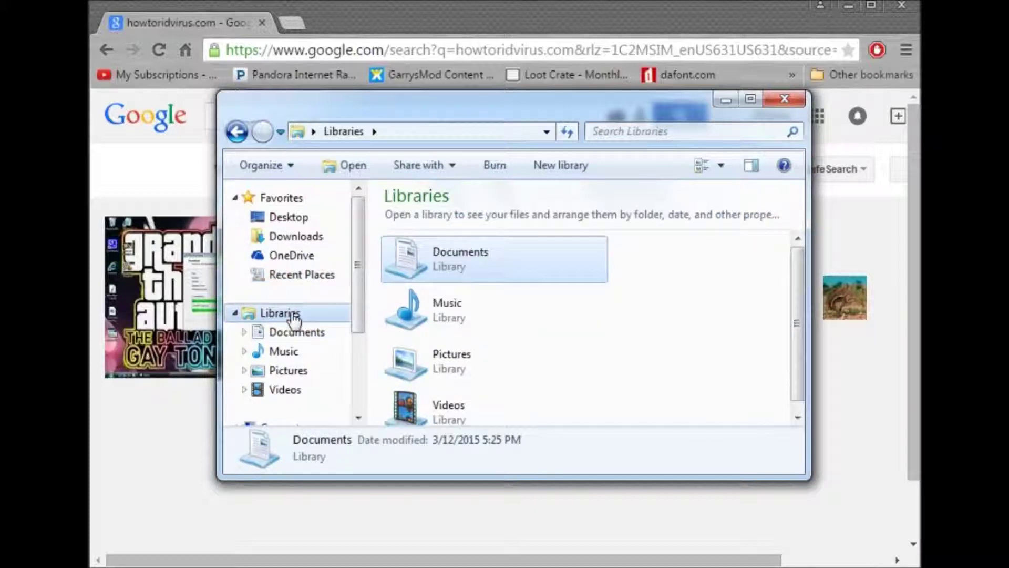
scroll(336, 355, "down", 1)
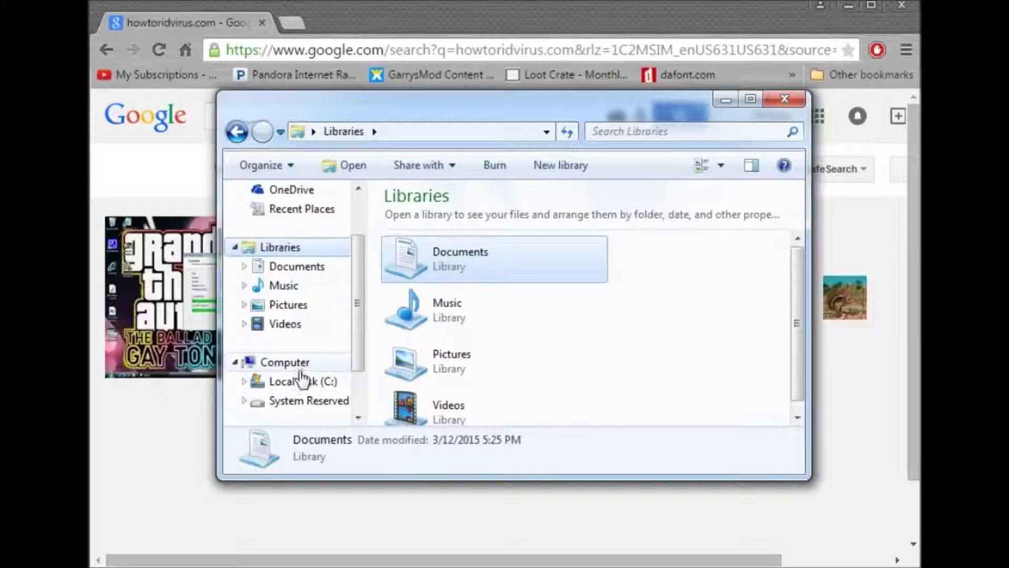
left_click(299, 363)
left_click(488, 251)
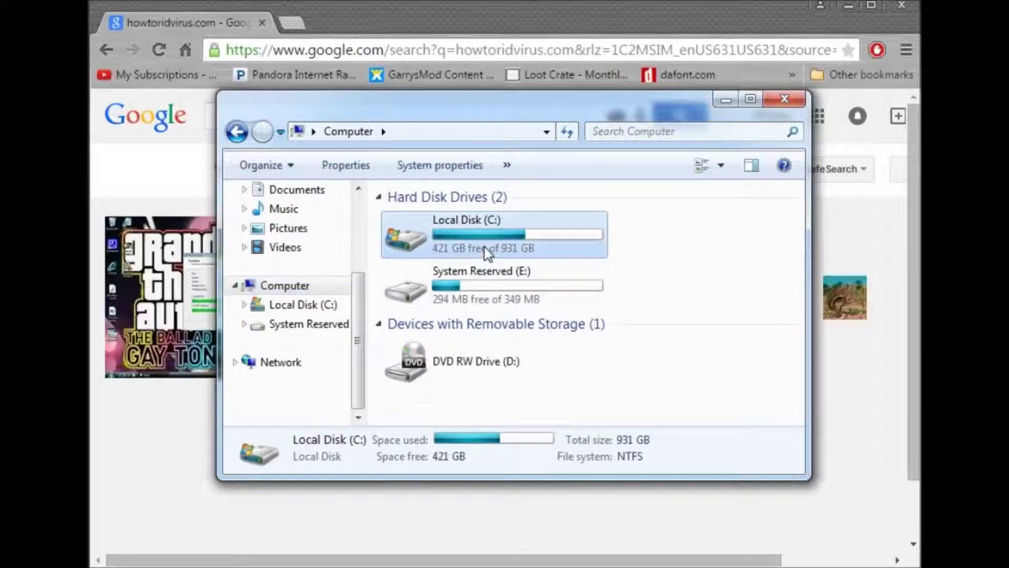
double_click(488, 251)
Step: Navigate Program Files (x86) > Google > Chrome into Chrome's Application folder
scroll(487, 251, "down", 18)
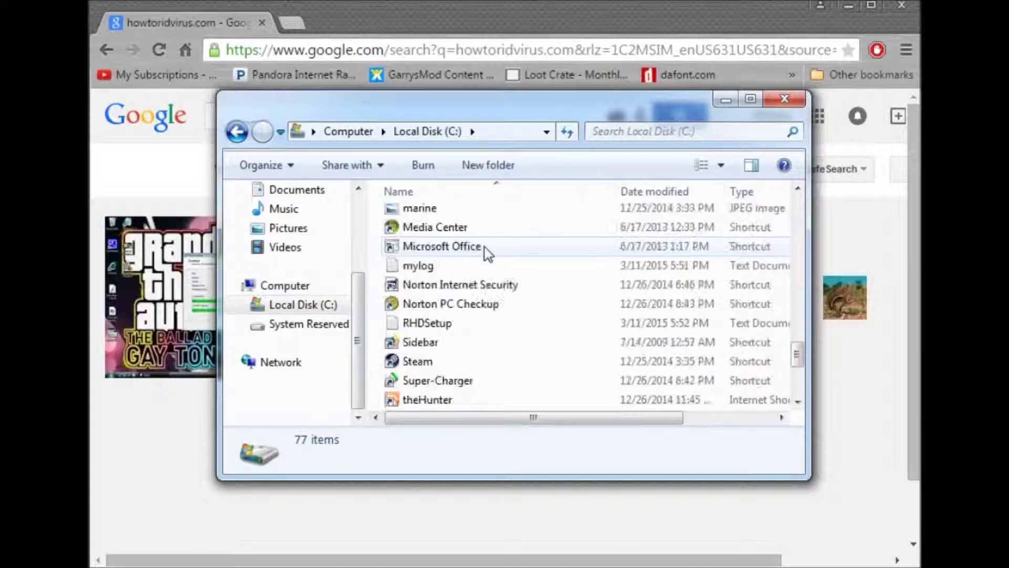
scroll(488, 253, "down", 3)
scroll(488, 254, "up", 17)
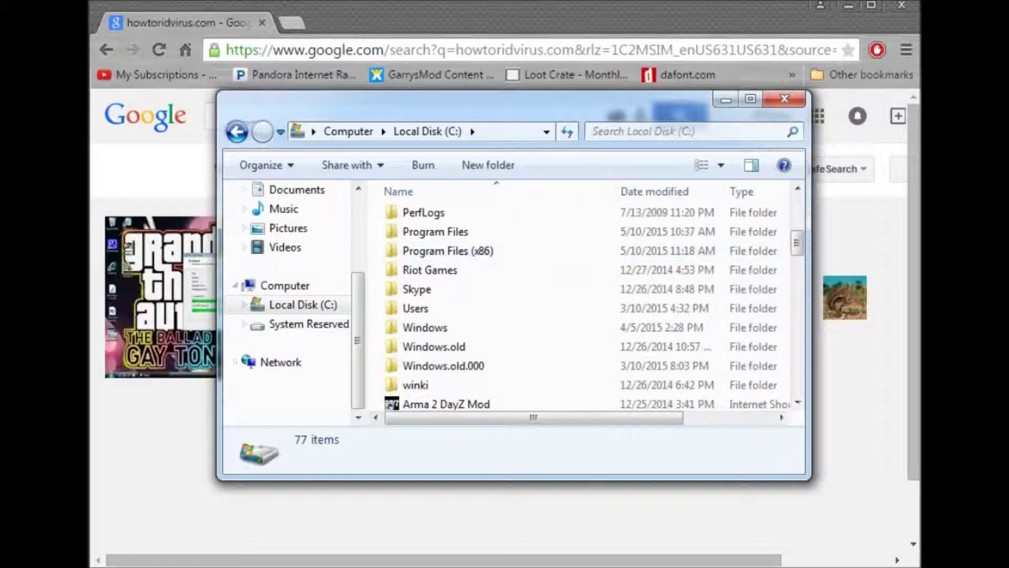
double_click(465, 250)
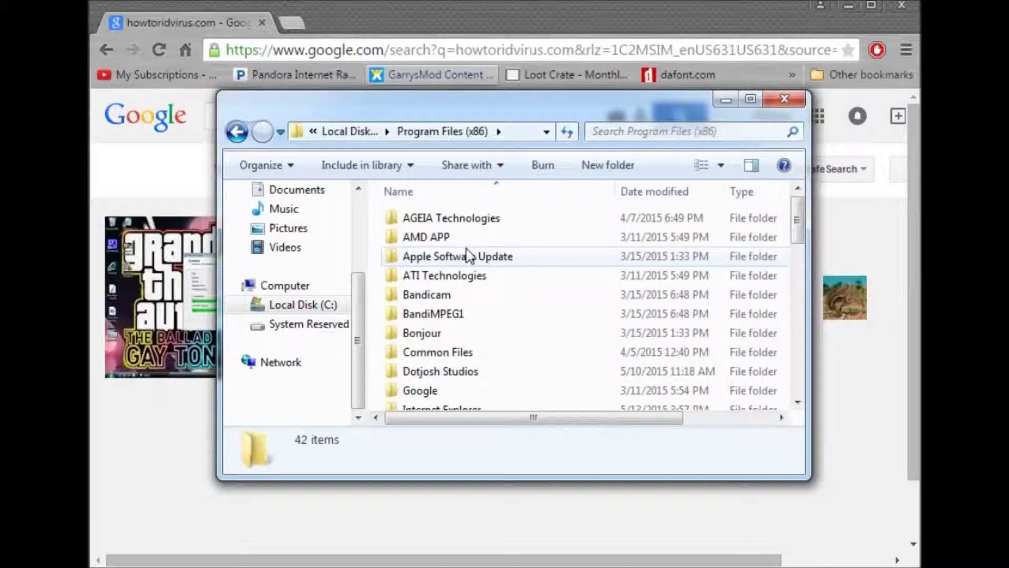
scroll(468, 256, "down", 2)
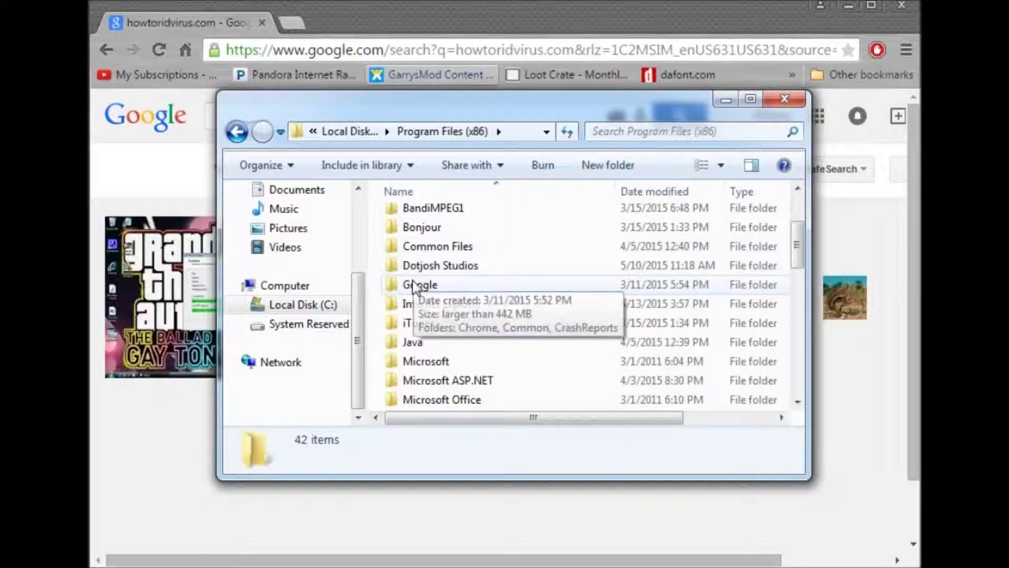
double_click(414, 286)
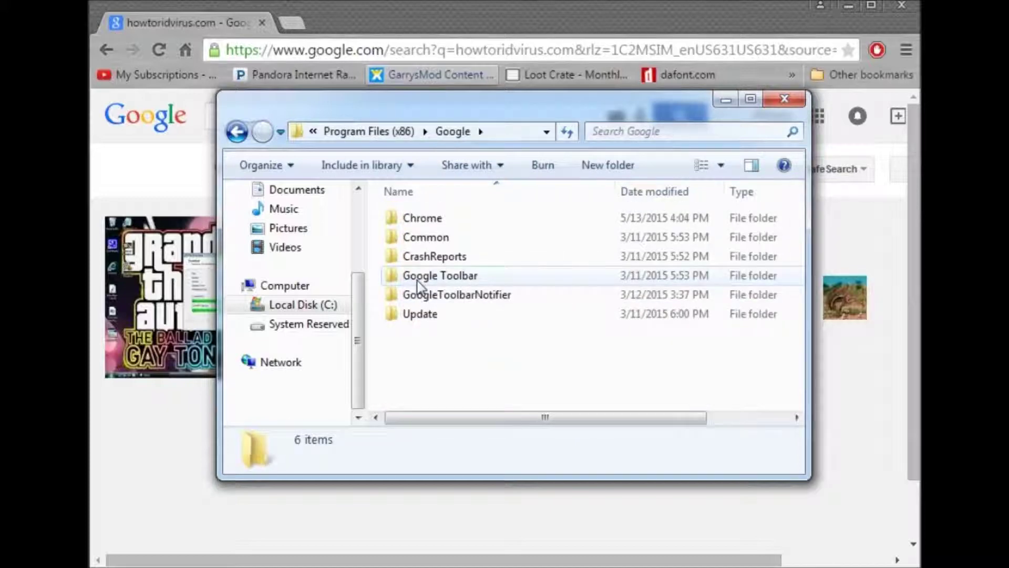
double_click(442, 220)
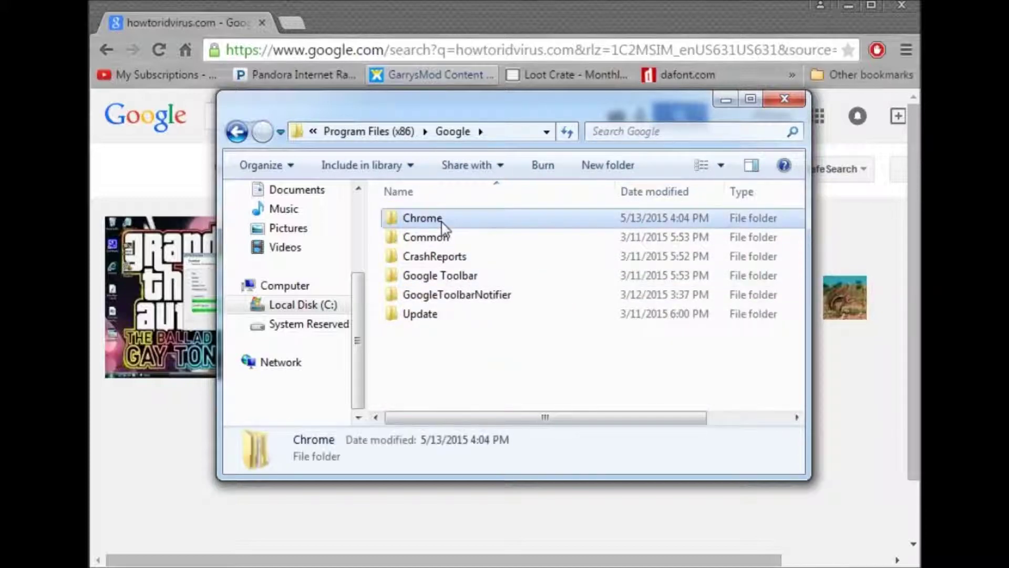
left_click(237, 138)
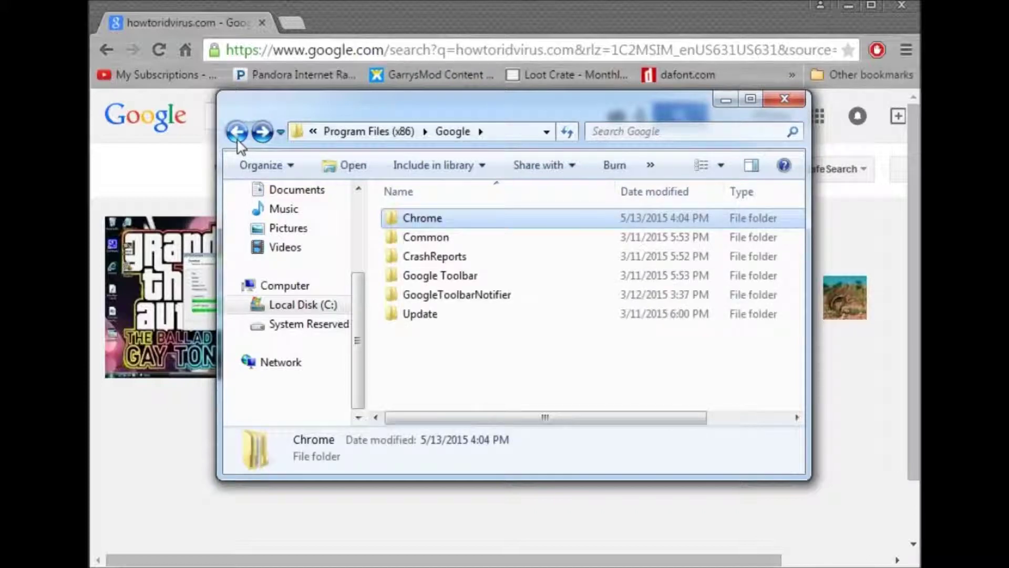
double_click(429, 217)
double_click(436, 224)
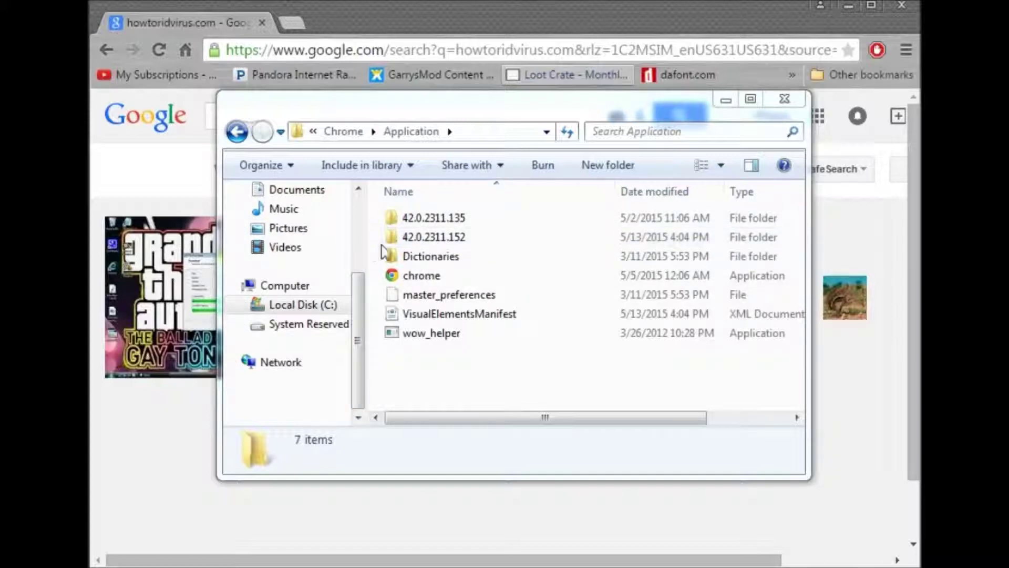
Step: In 42.0.2311.135, select chrome_100_percent.pak through libexif.dll, then close Explorer
double_click(428, 218)
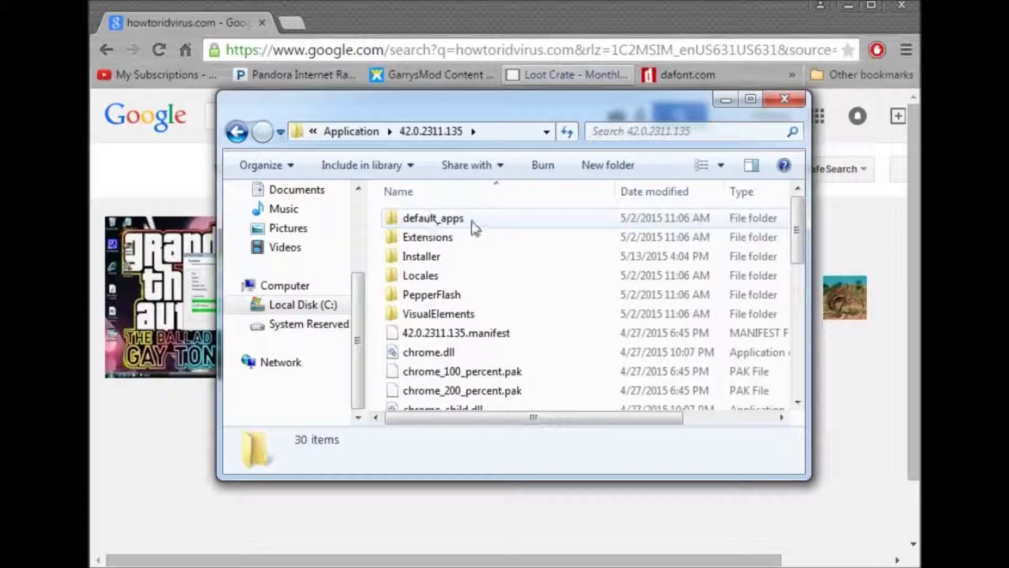
scroll(472, 222, "down", 6)
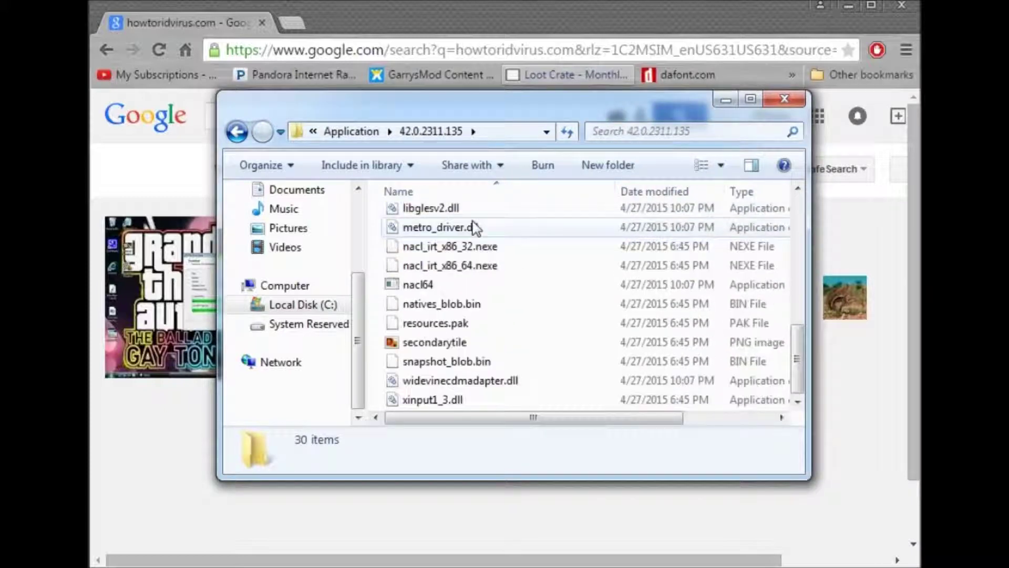
scroll(448, 316, "up", 4)
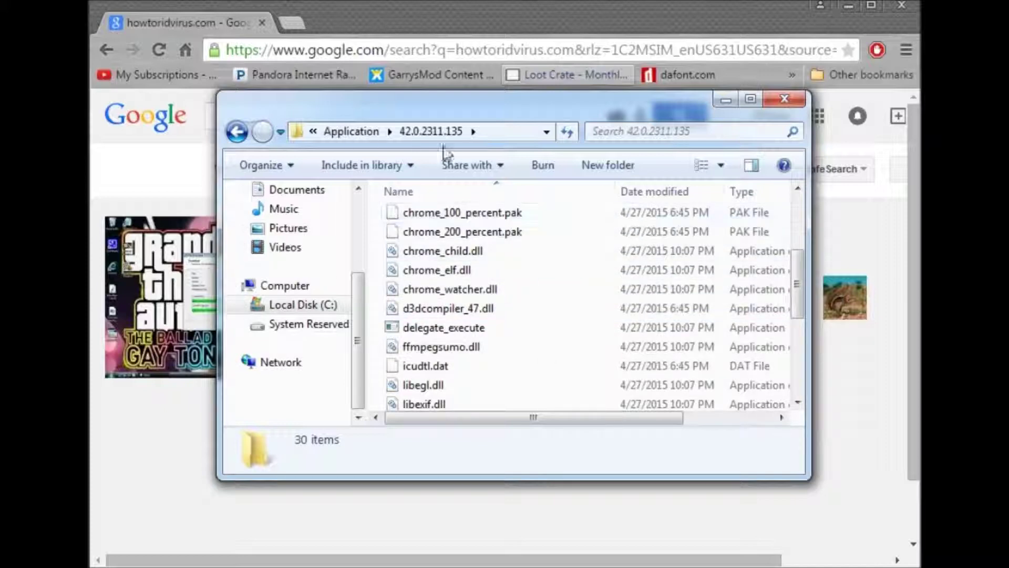
left_click_drag(567, 204, 533, 413)
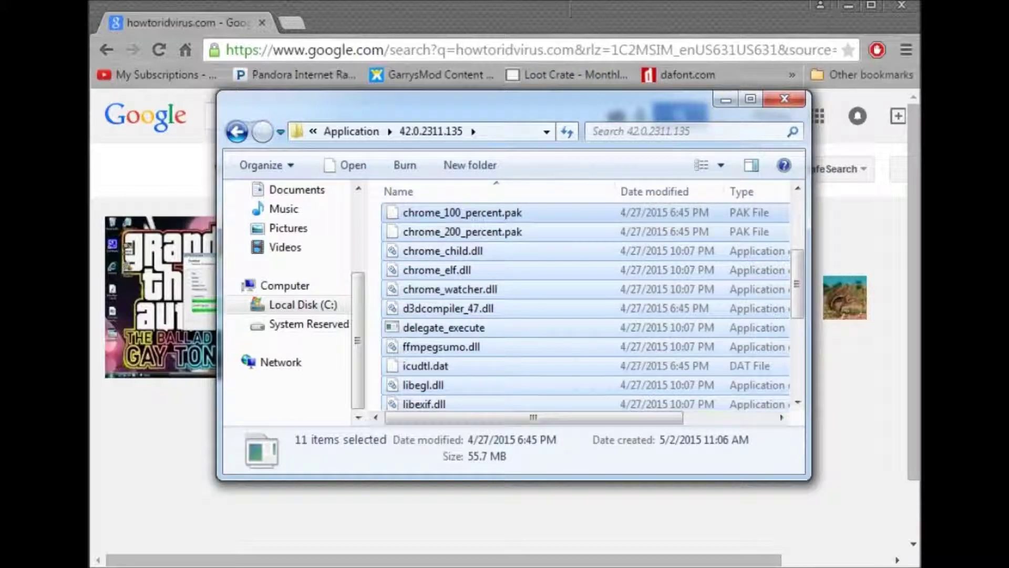
left_click(786, 98)
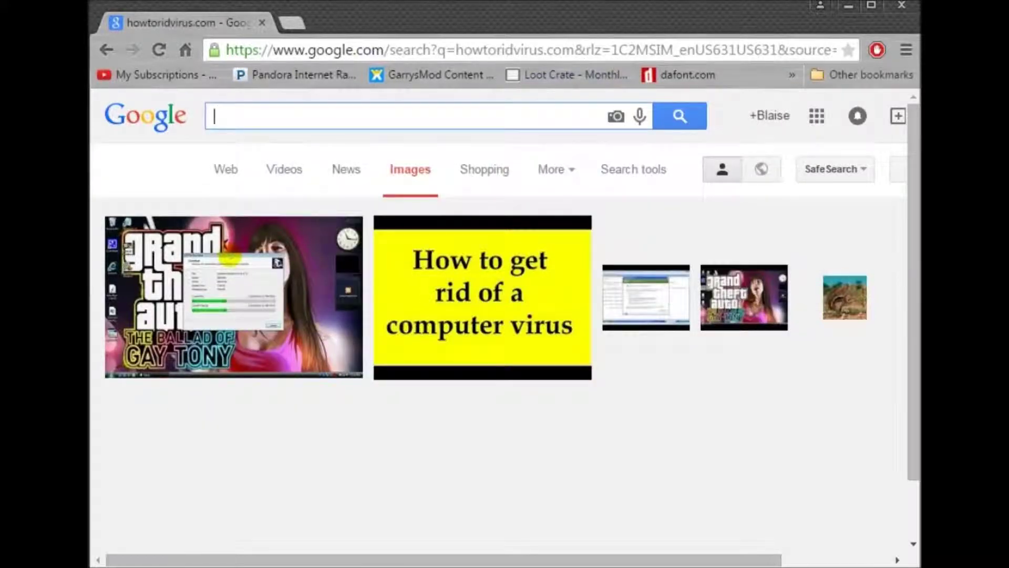
Step: Go back to the web results and search Google for 'google translate'
left_click(106, 49)
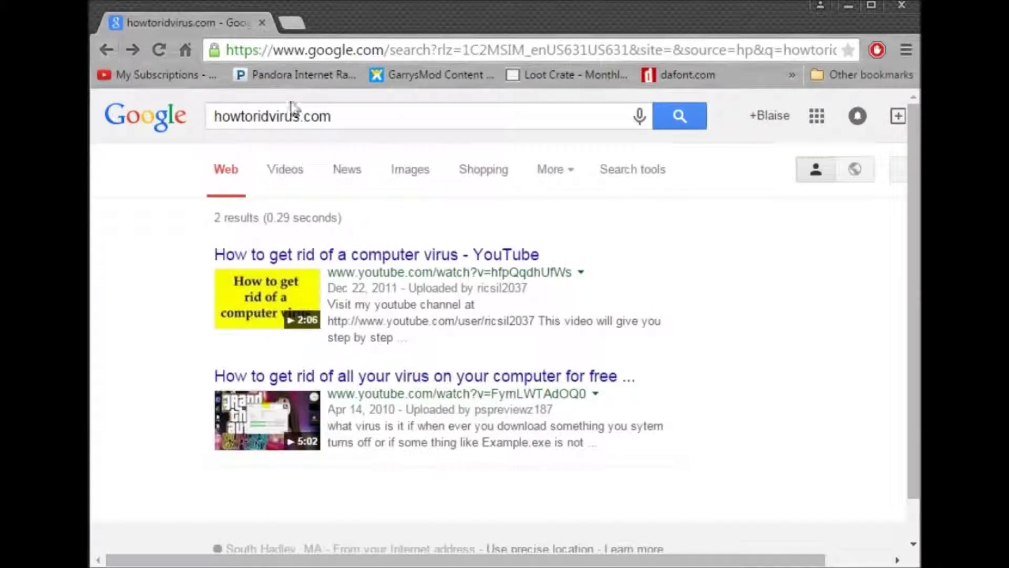
key("BackSpace")
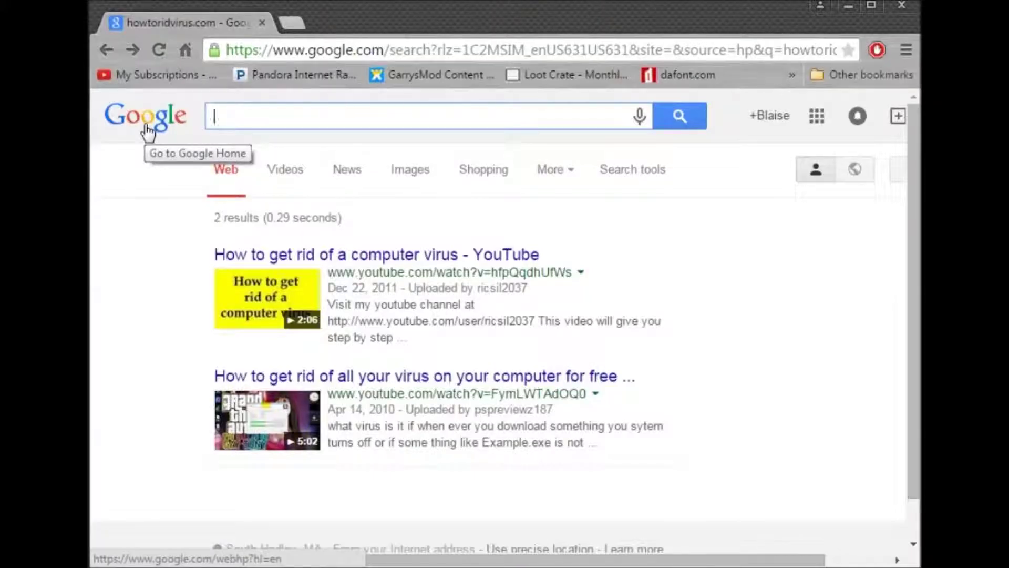
type("goog")
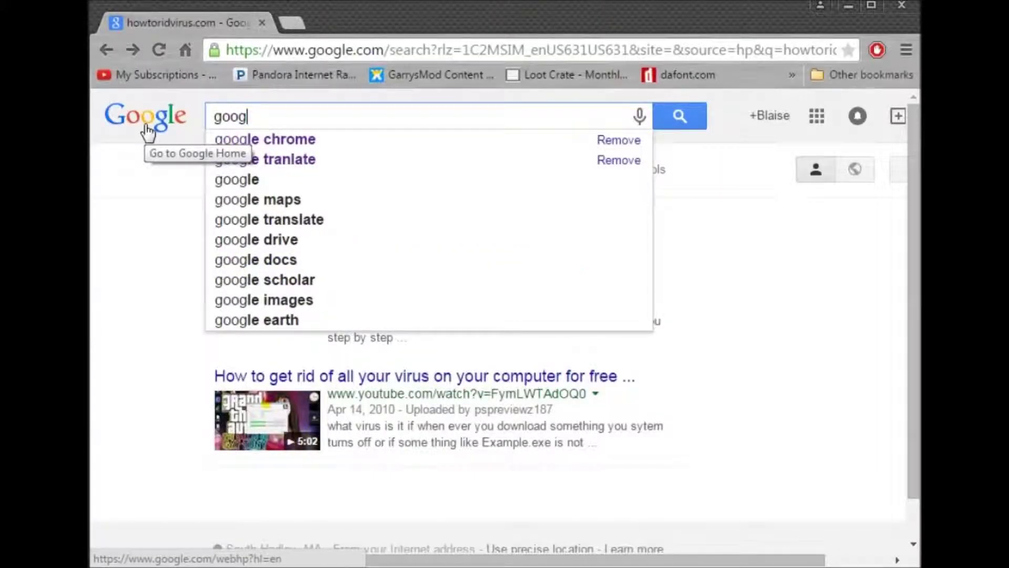
type("le tran")
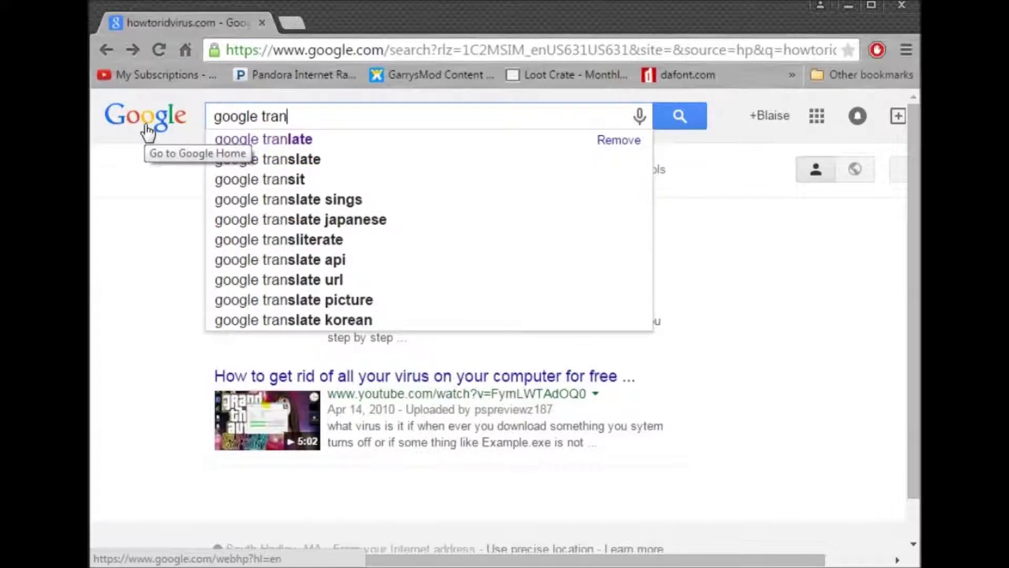
left_click(354, 159)
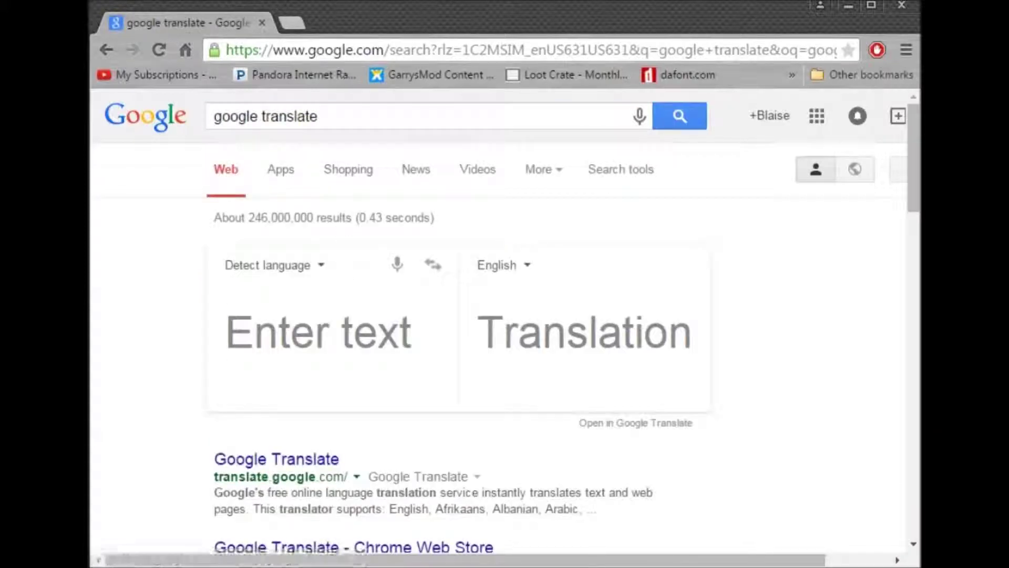
Step: Paste the lenny face into the translation input, undo it, and open Windows Explorer
right_click(303, 325)
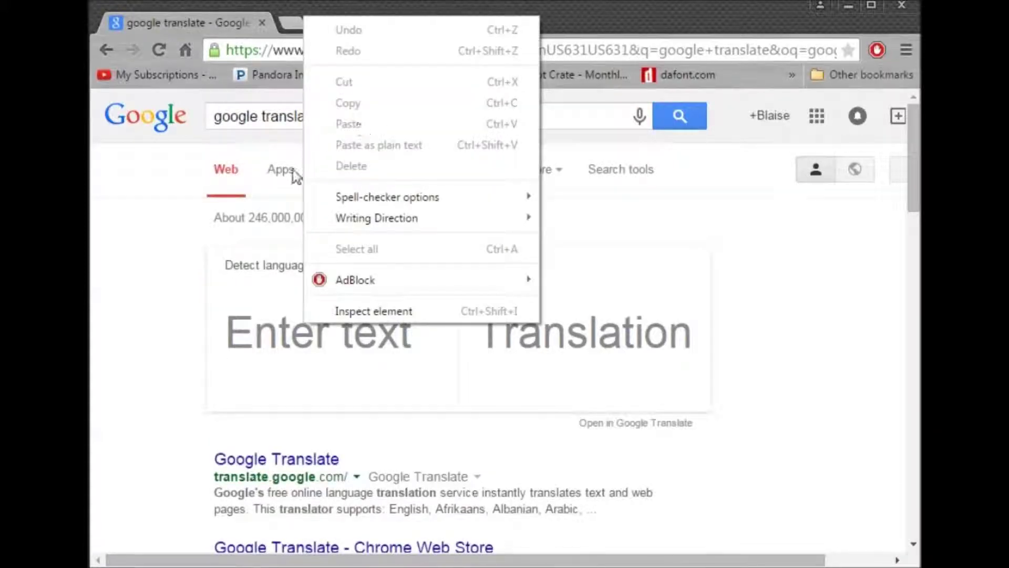
left_click(250, 299)
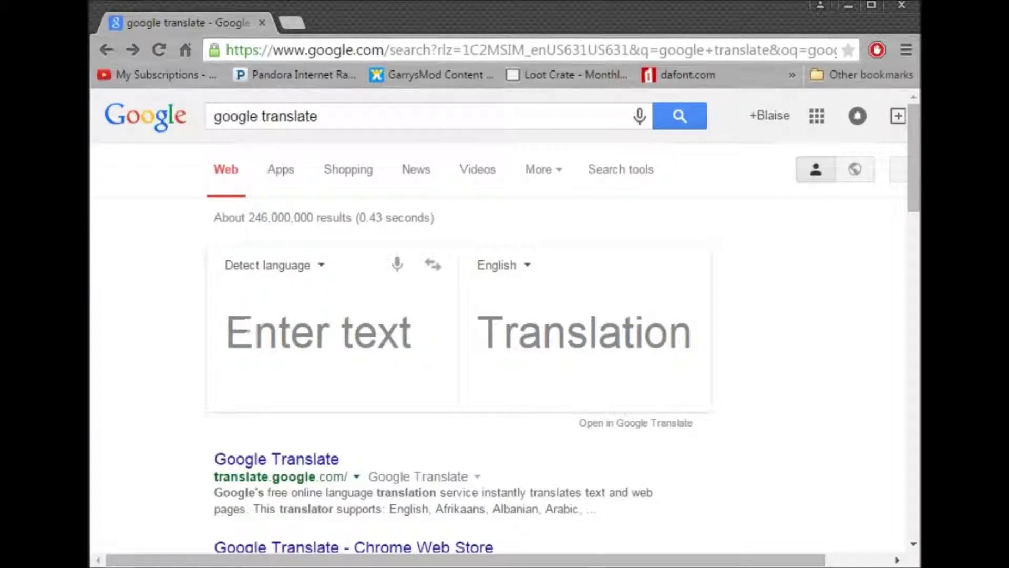
right_click(279, 336)
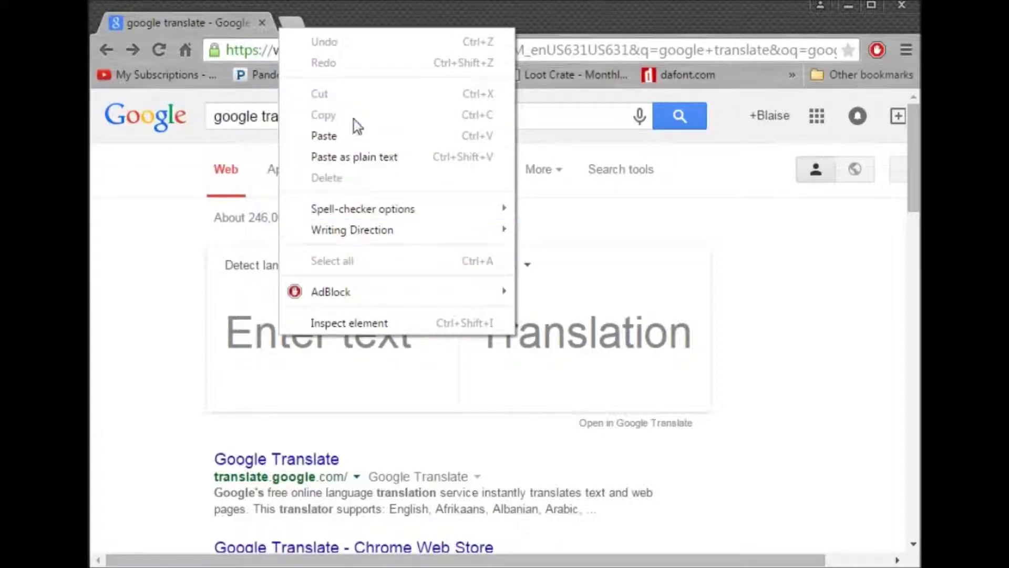
left_click(340, 141)
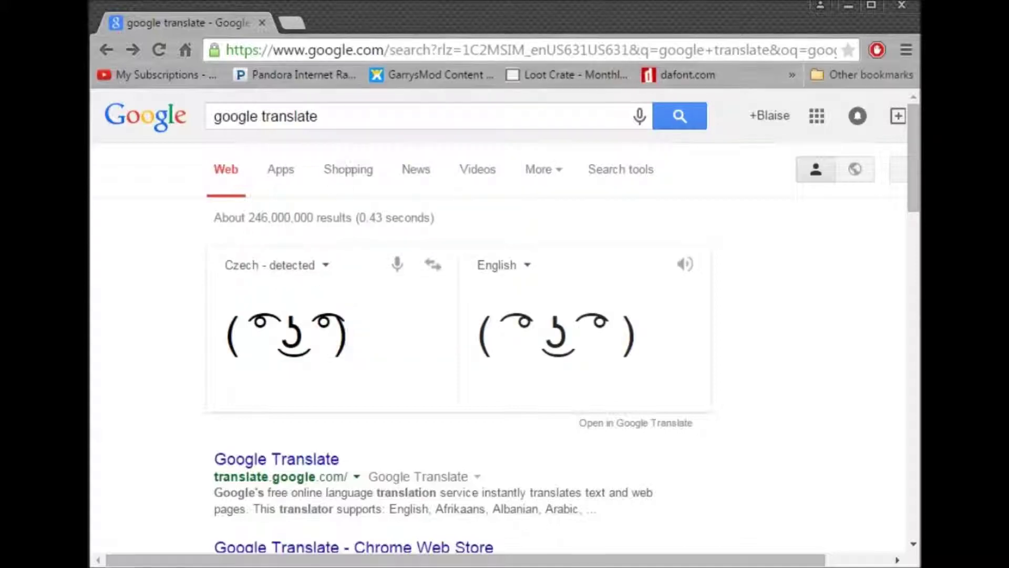
key("ctrl+z")
key("super+e")
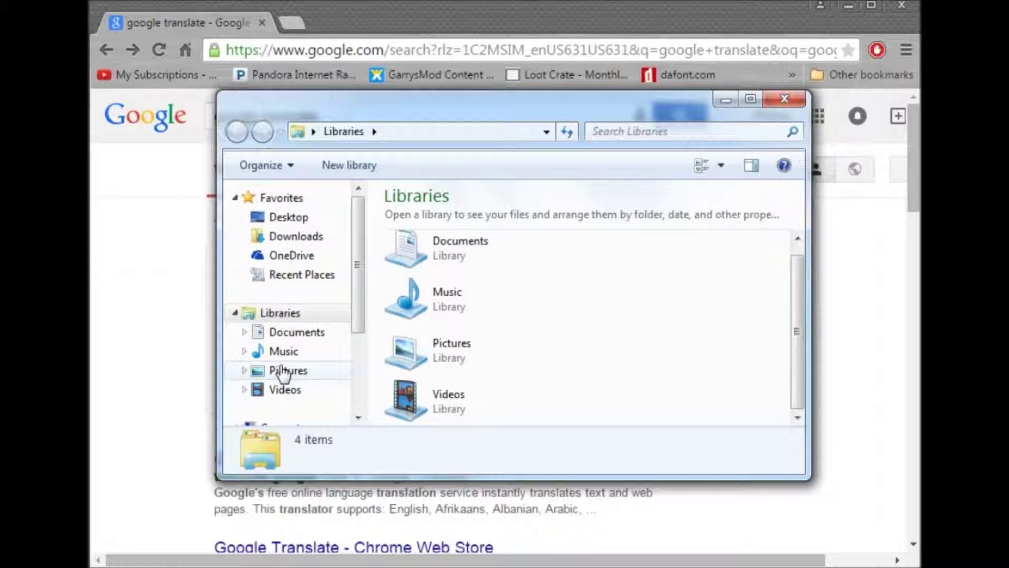
scroll(275, 370, "down", 1)
left_click_drag(354, 247, 333, 326)
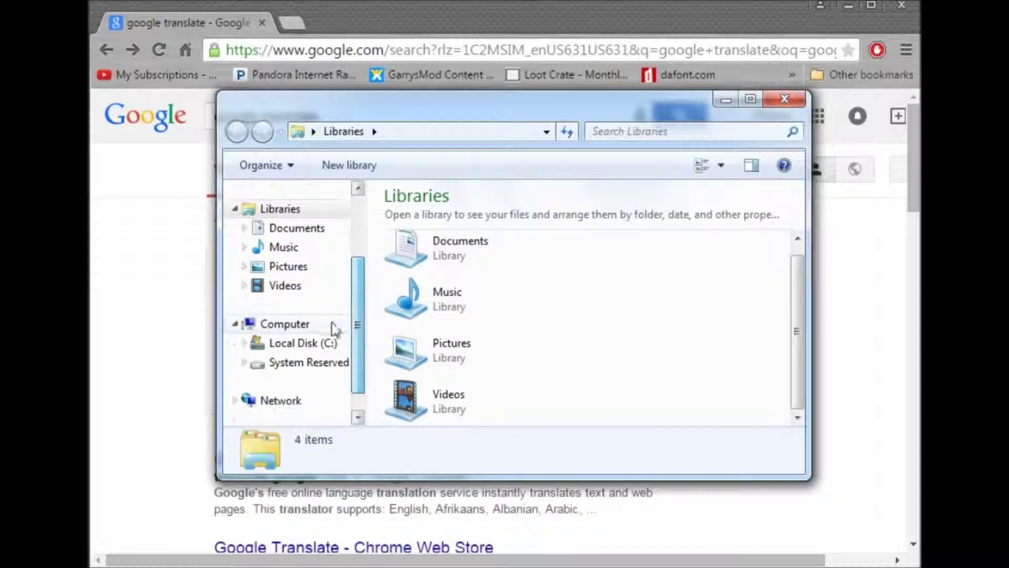
left_click(310, 329)
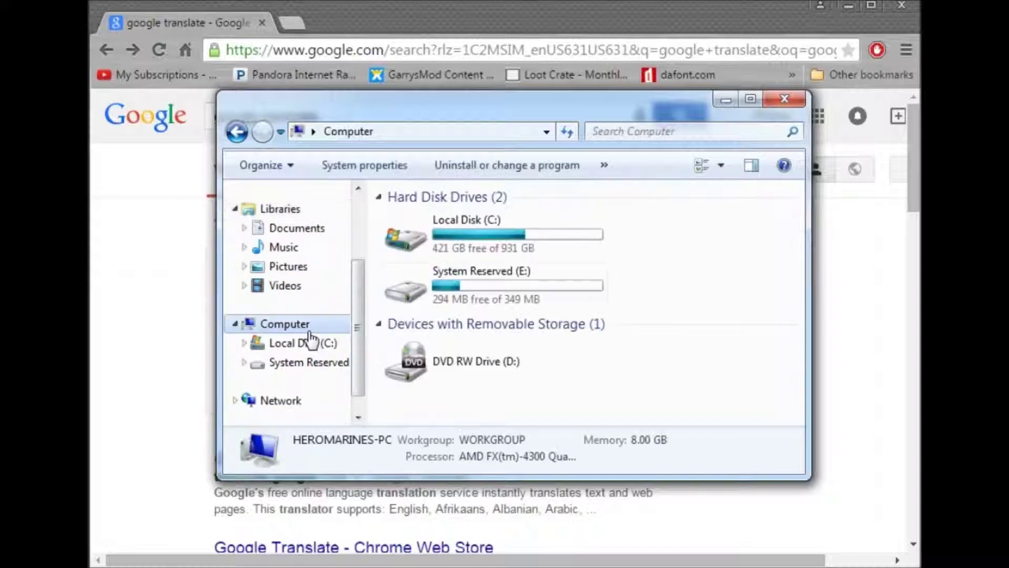
double_click(454, 243)
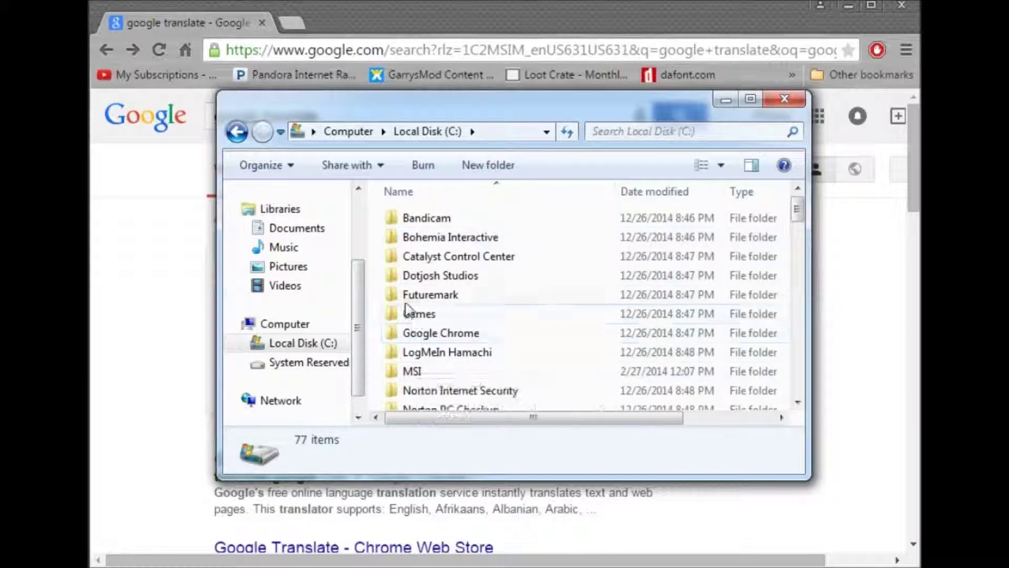
double_click(441, 339)
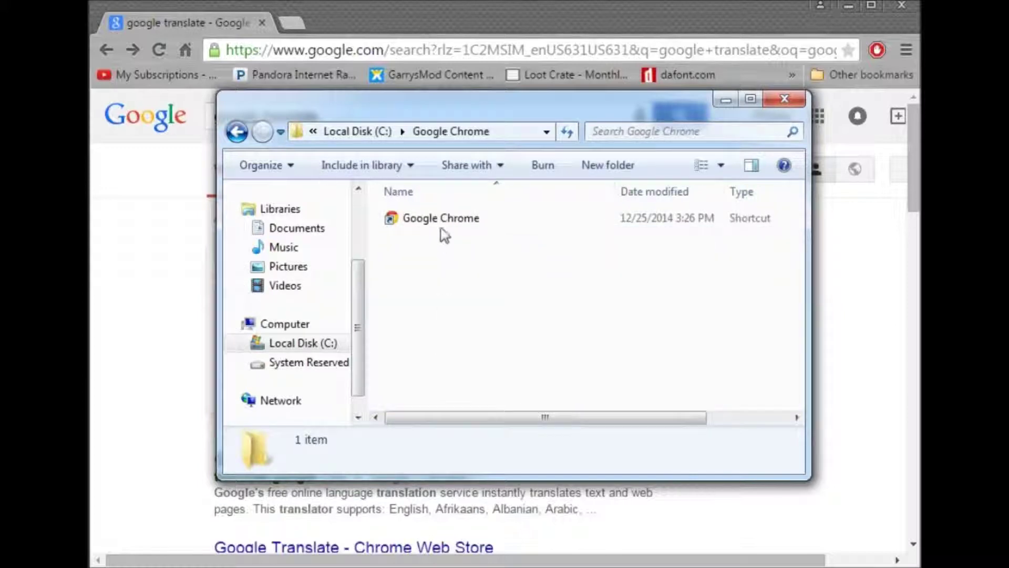
left_click(237, 132)
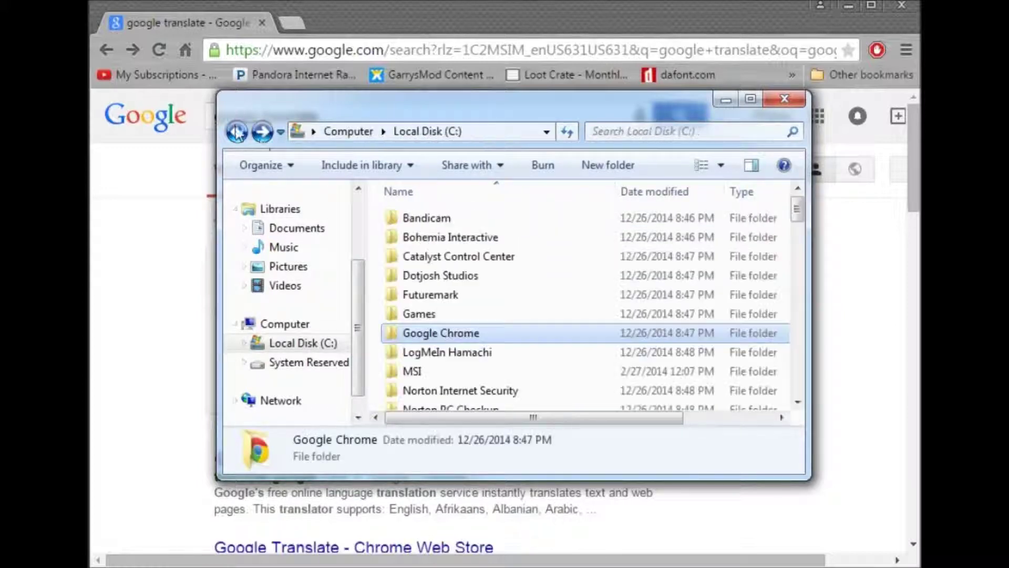
scroll(444, 305, "down", 4)
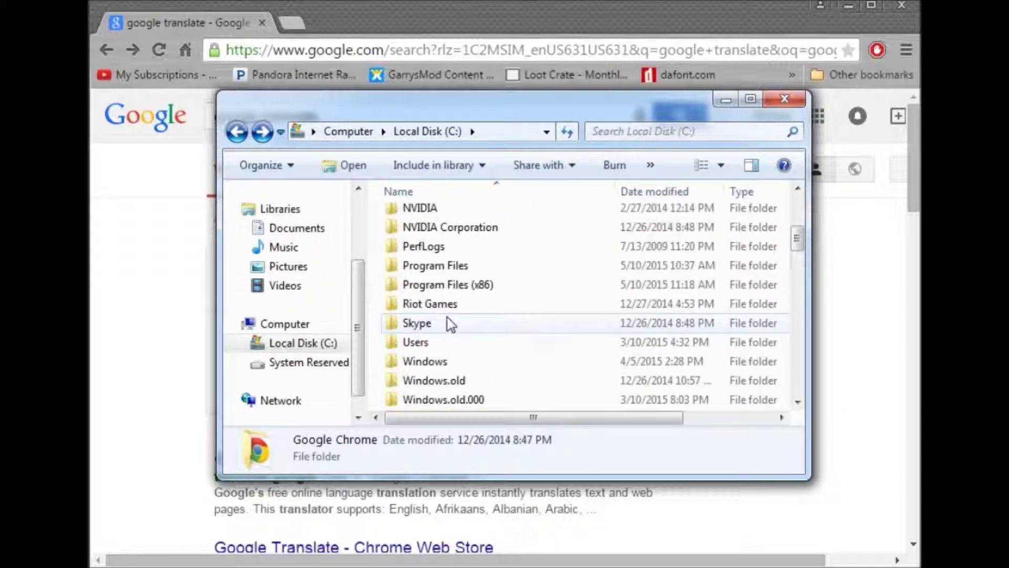
scroll(448, 323, "down", 2)
scroll(448, 322, "up", 4)
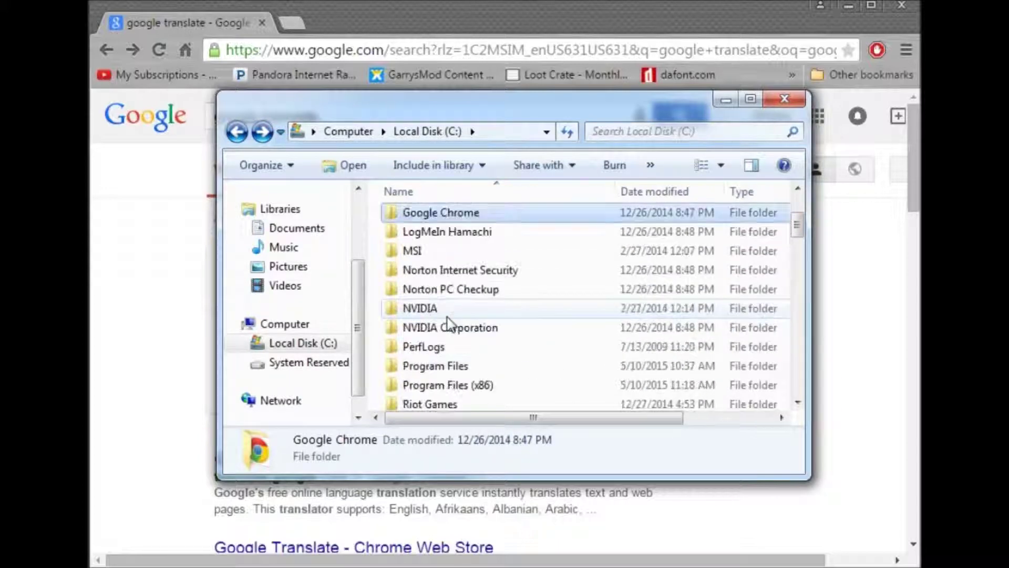
scroll(448, 323, "up", 2)
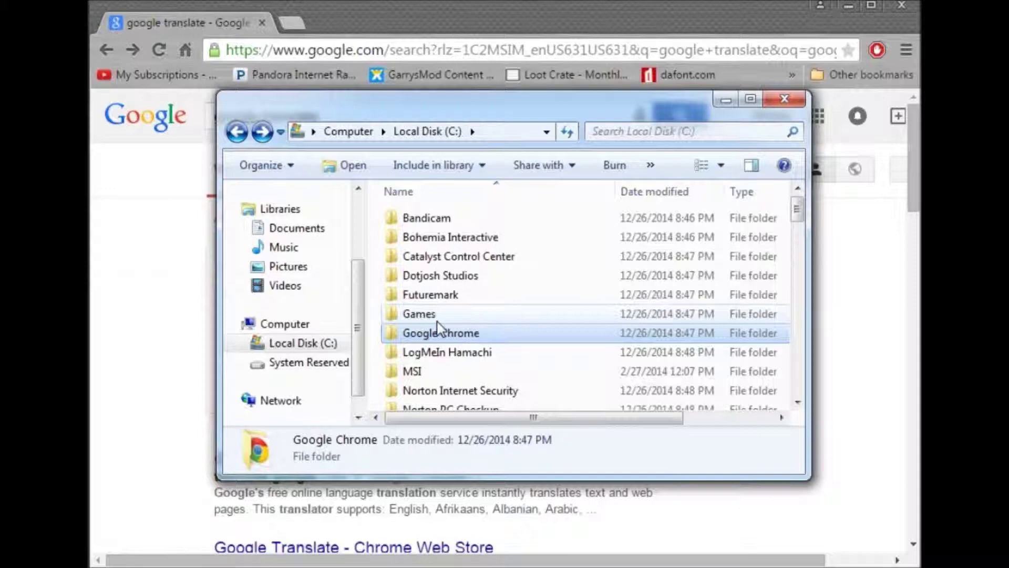
double_click(429, 332)
double_click(441, 220)
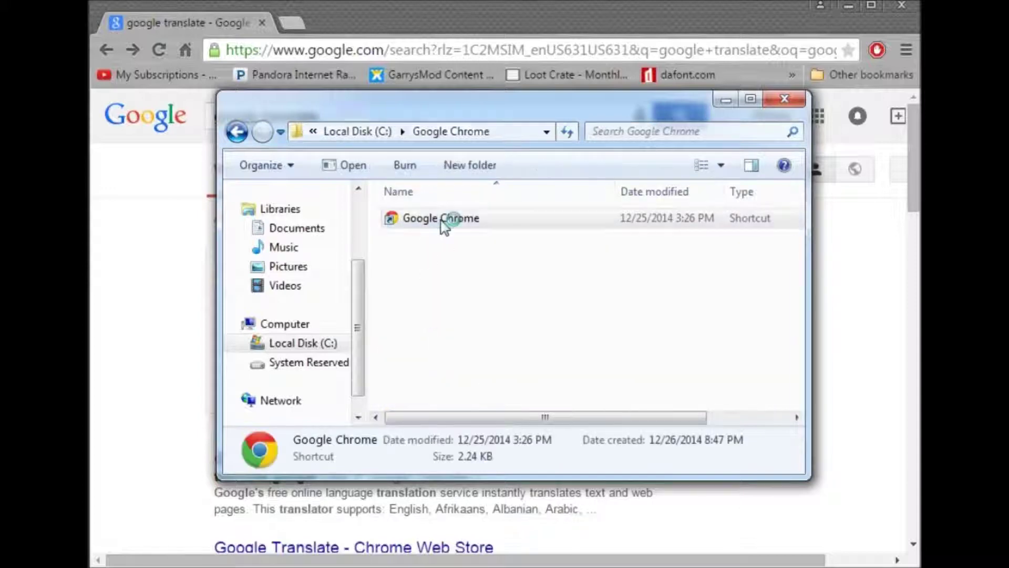
left_click(900, 12)
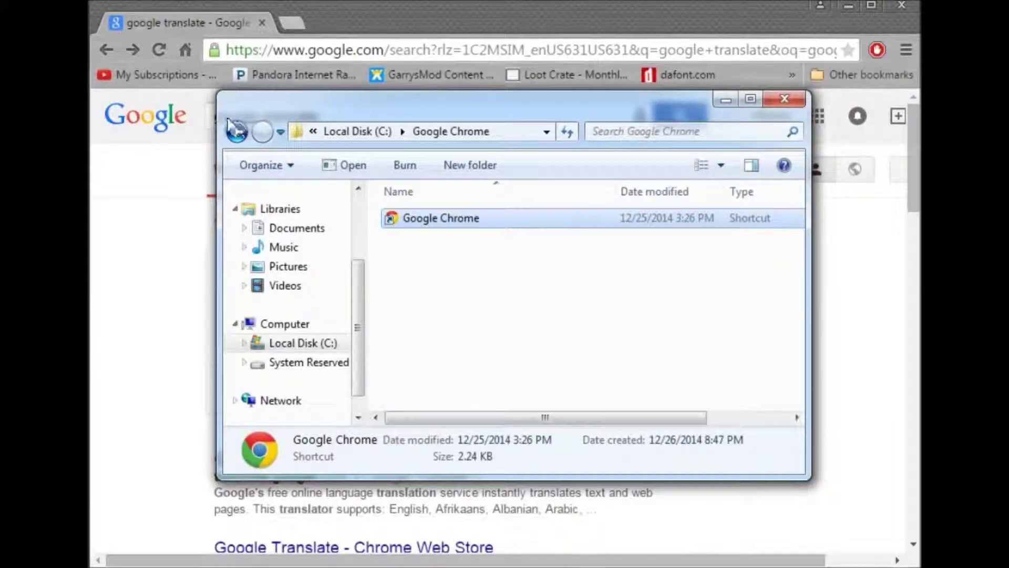
left_click(237, 133)
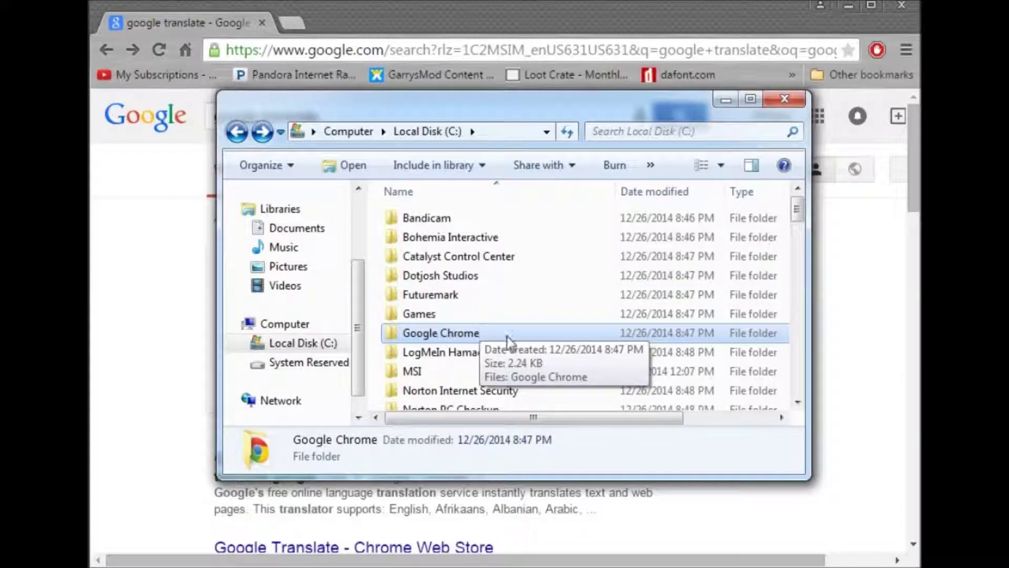
Step: Open C:\Windows\Globalization and select the ELS and Sorting folders, then dismiss the menu
scroll(499, 307, "down", 2)
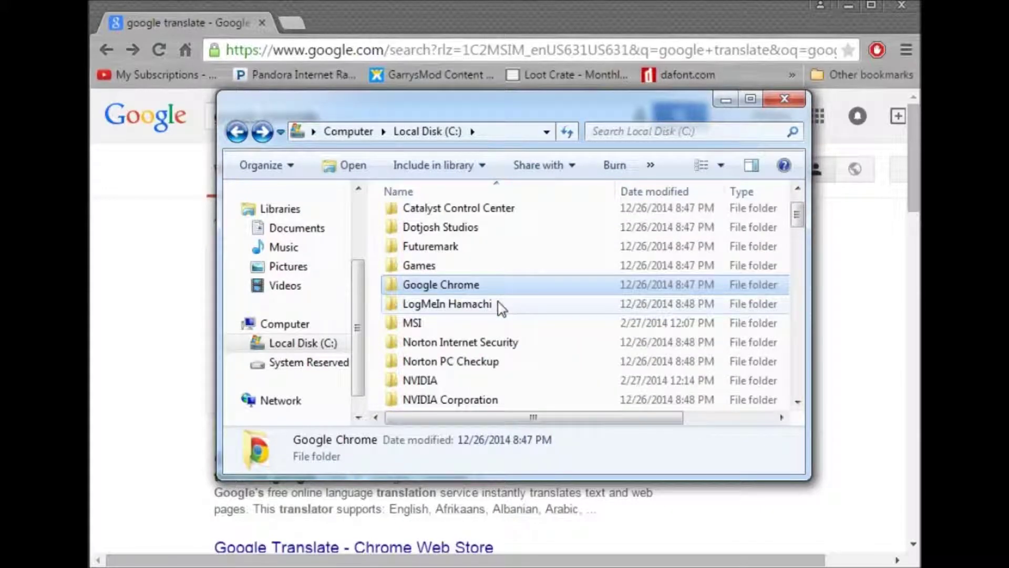
scroll(499, 306, "down", 1)
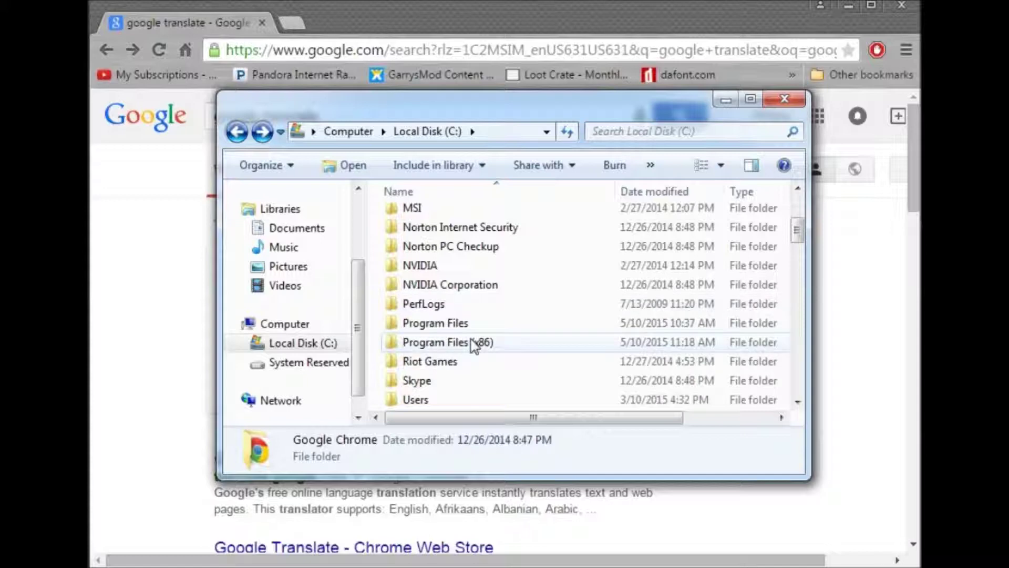
scroll(473, 346, "down", 3)
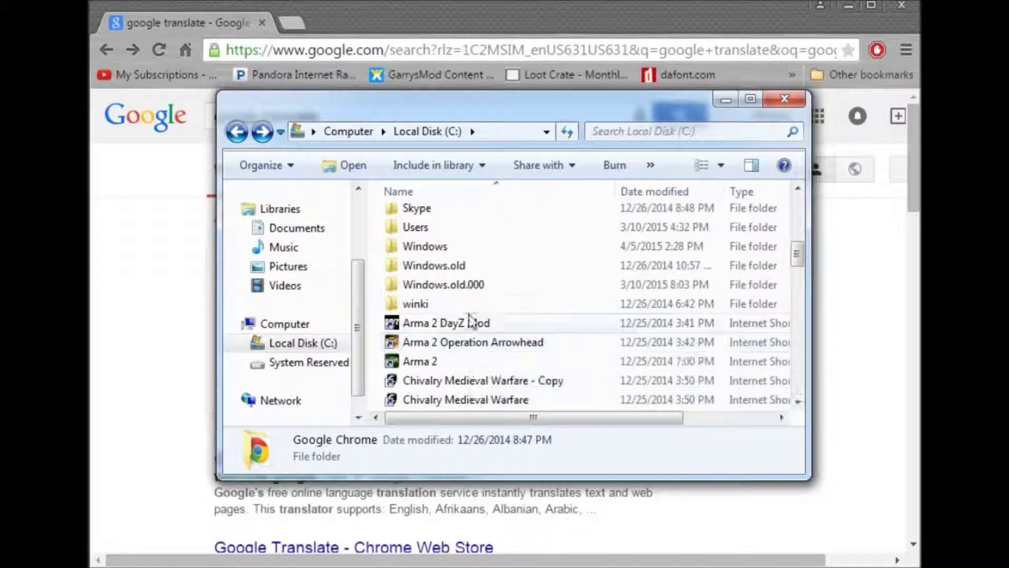
double_click(453, 245)
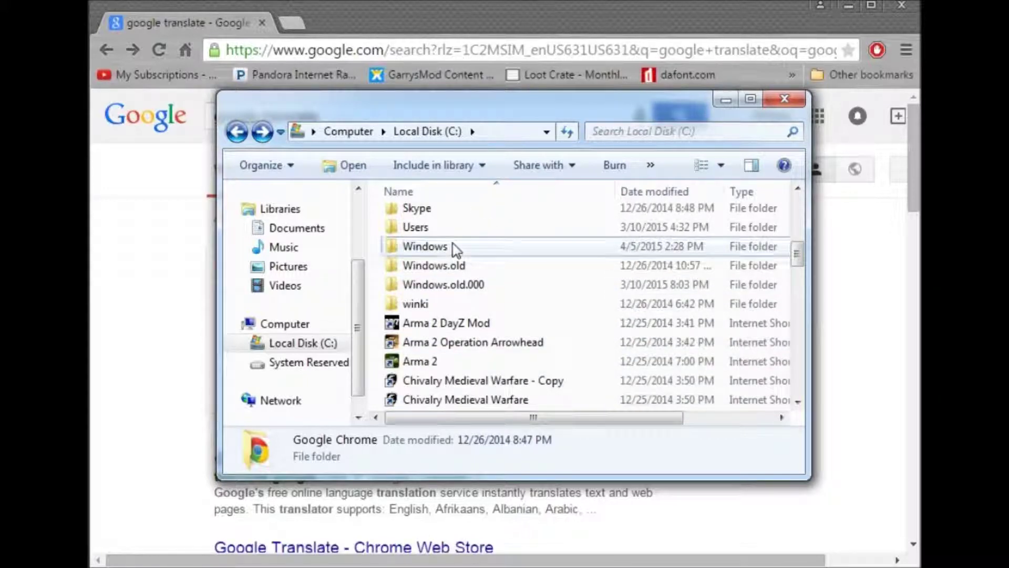
scroll(453, 244, "down", 4)
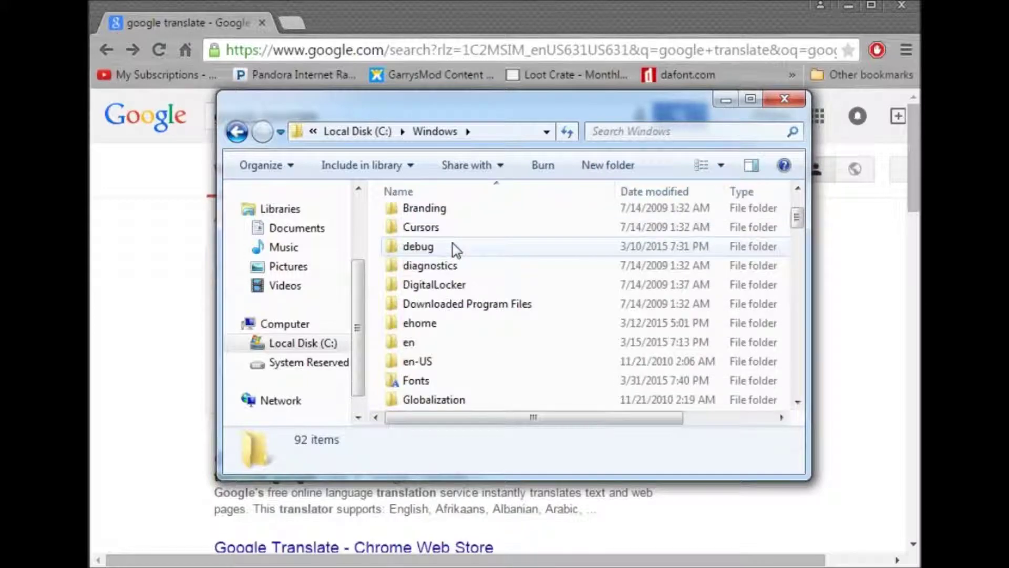
double_click(441, 288)
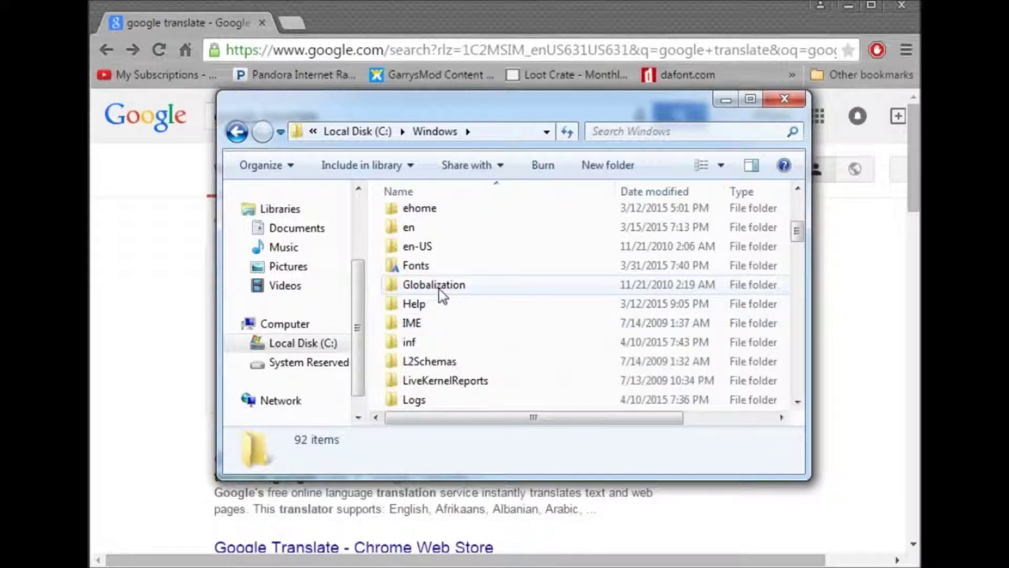
left_click_drag(428, 262, 424, 188)
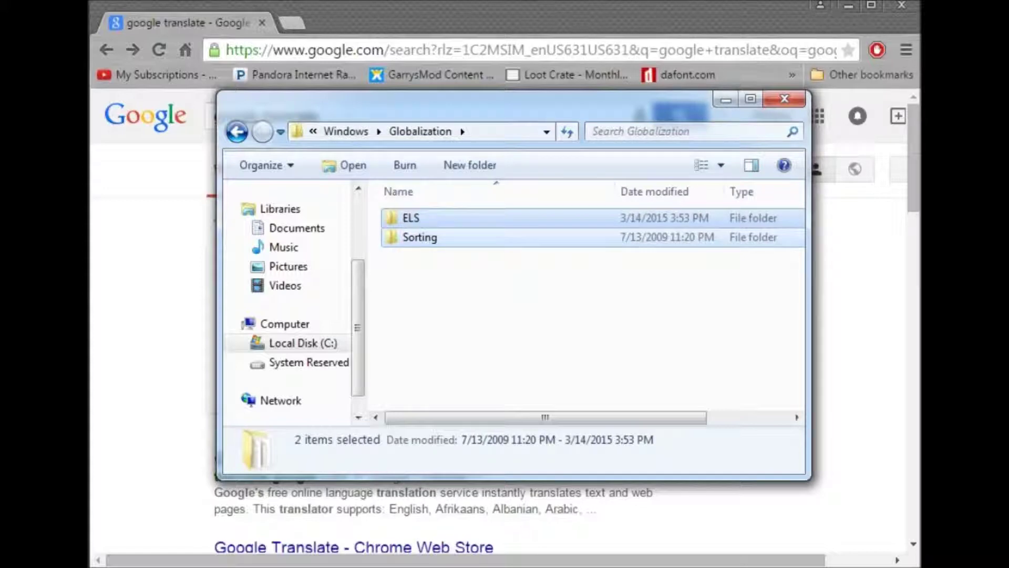
right_click(446, 224)
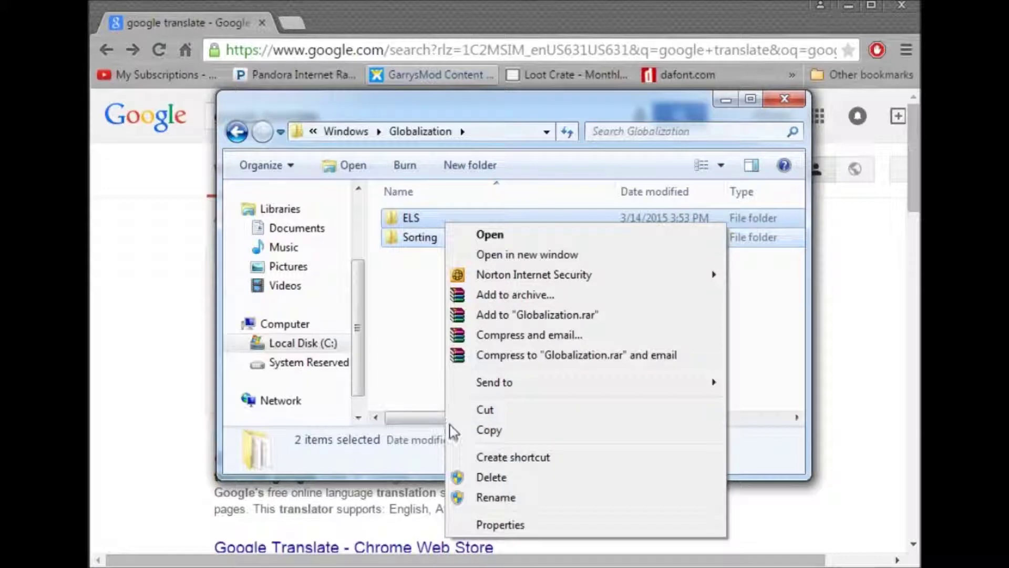
left_click(419, 362)
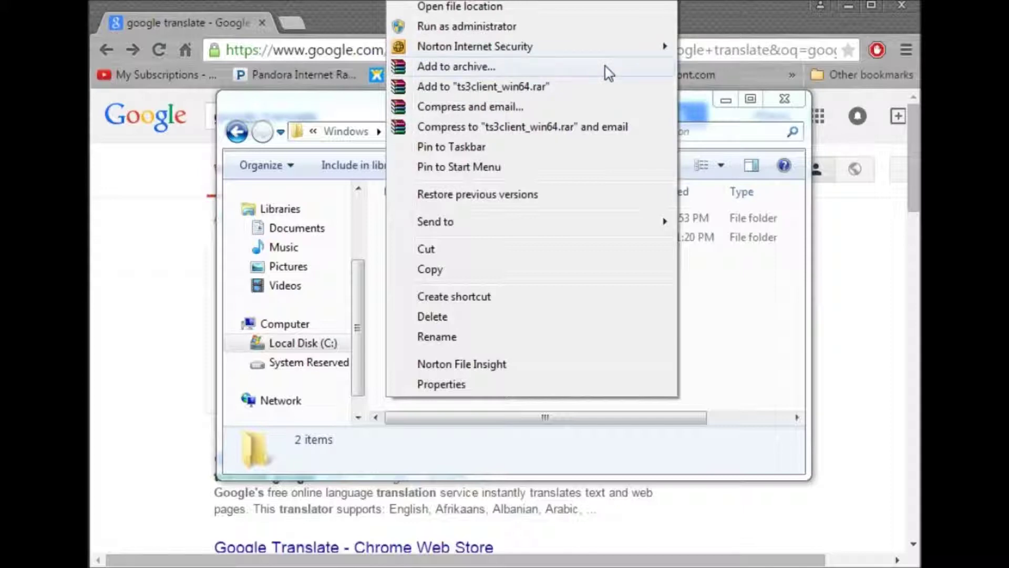
key("Escape")
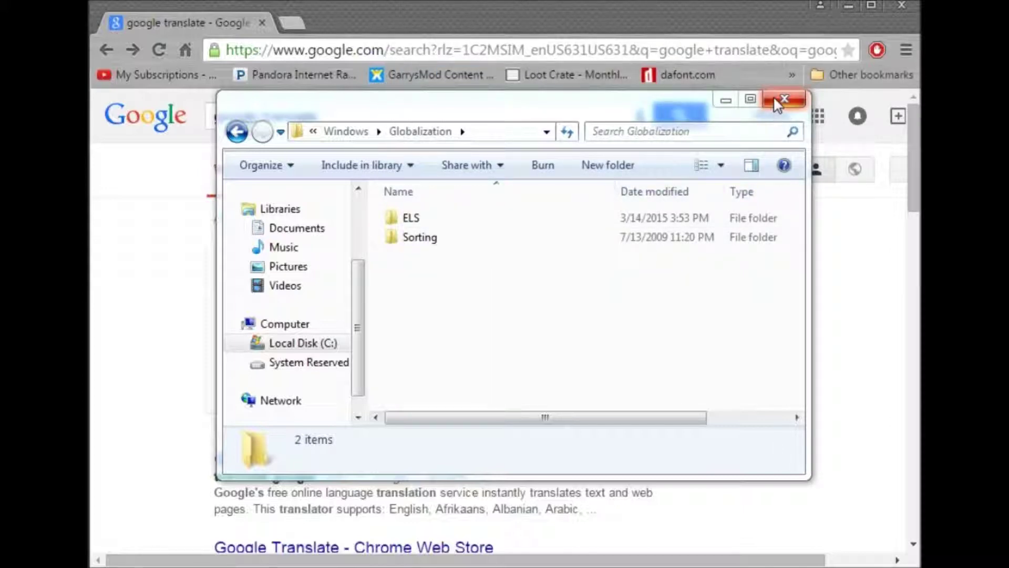
Step: Copy the ELS folder and close the Explorer window
left_click(466, 218)
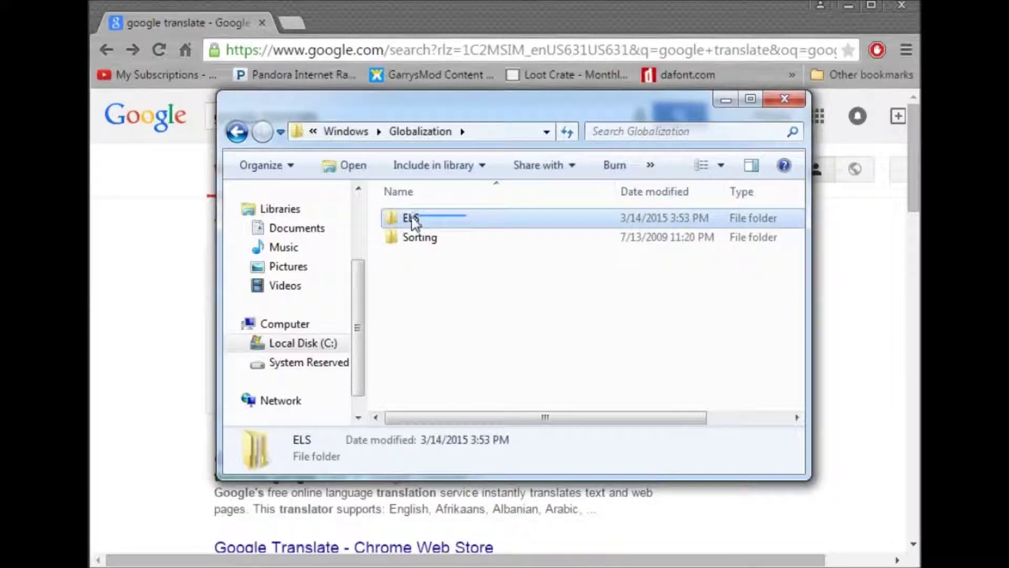
right_click(427, 220)
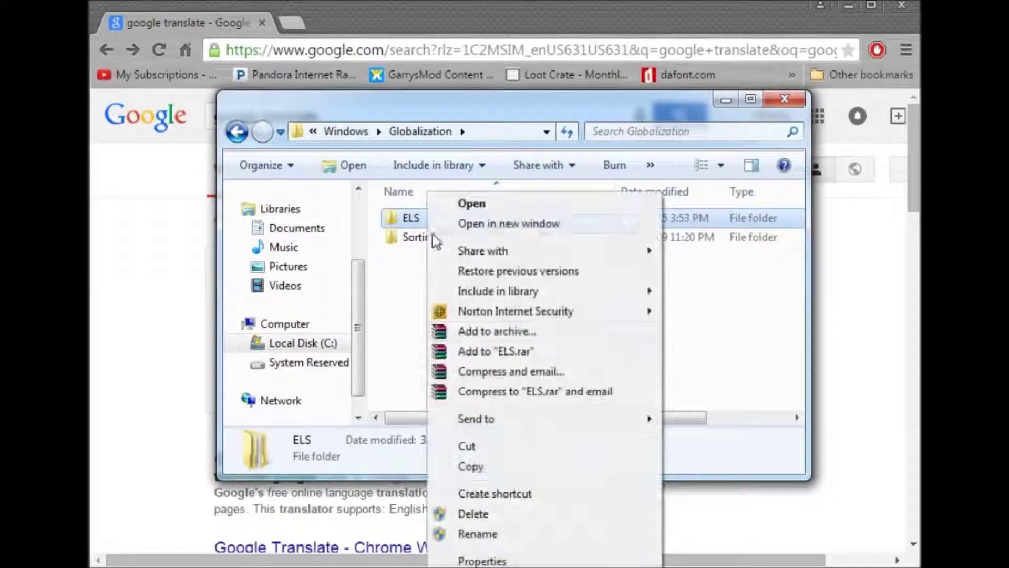
left_click(471, 467)
left_click(785, 98)
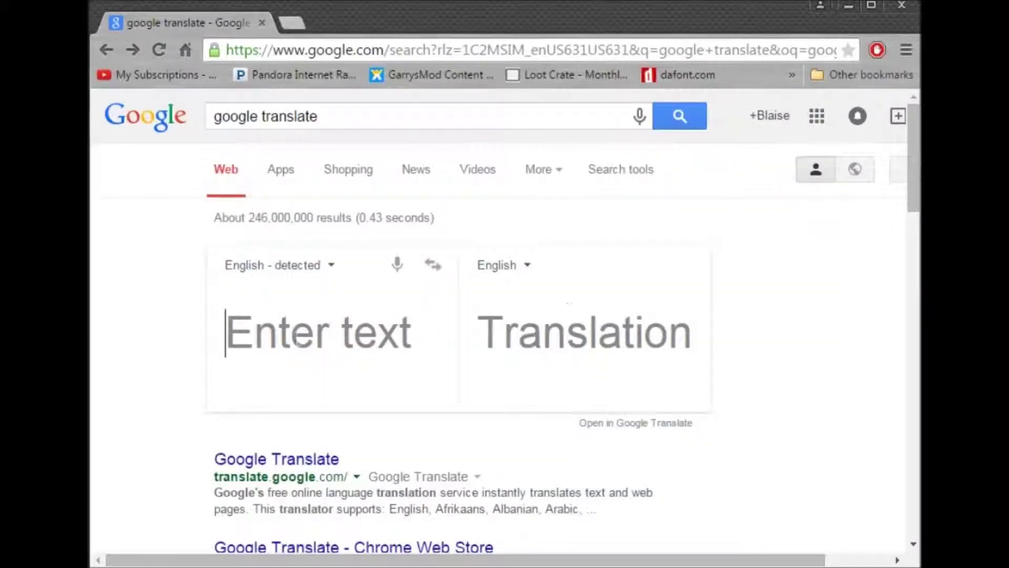
right_click(296, 337)
mouse_move(405, 242)
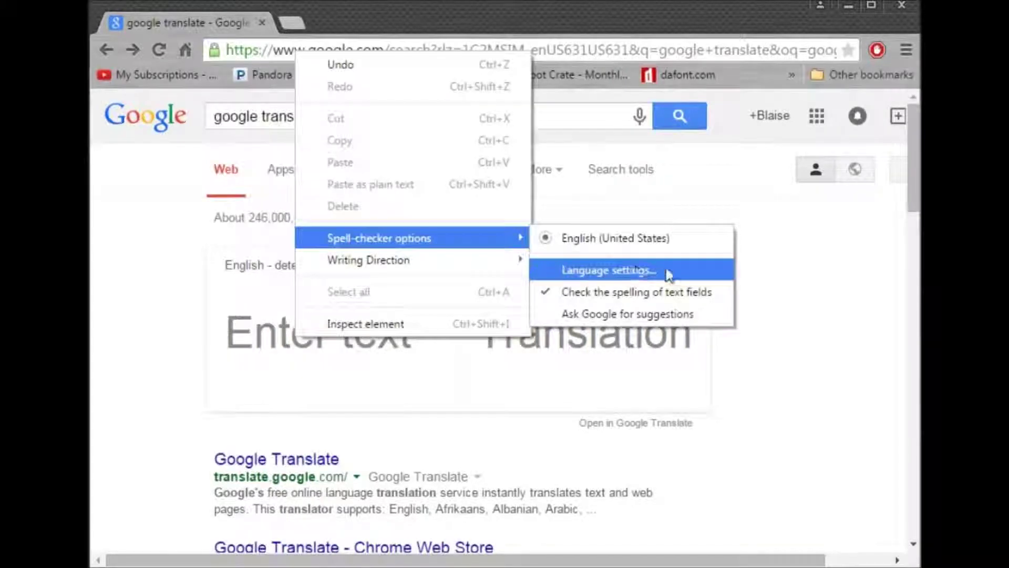
left_click(585, 270)
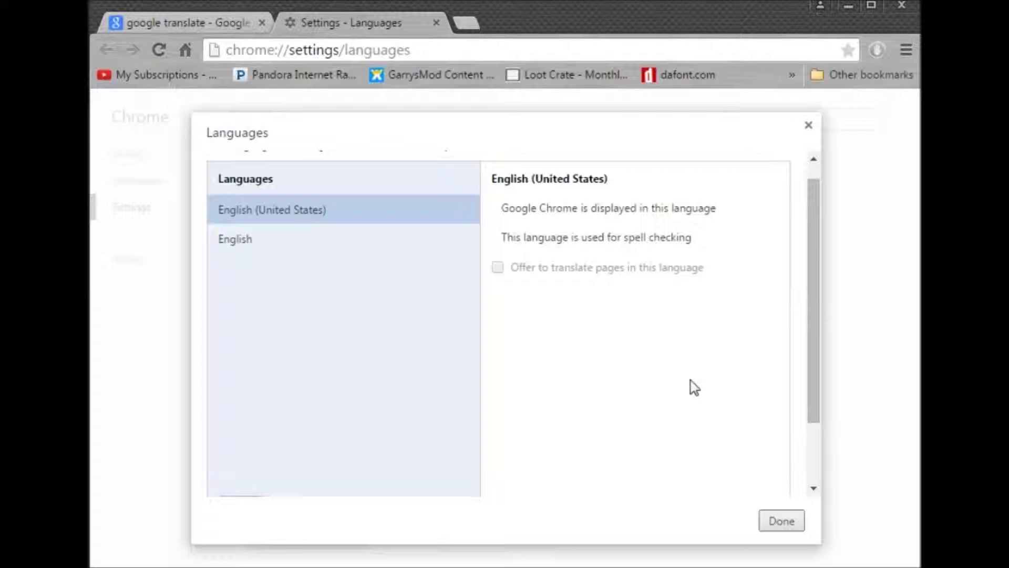
left_click(437, 22)
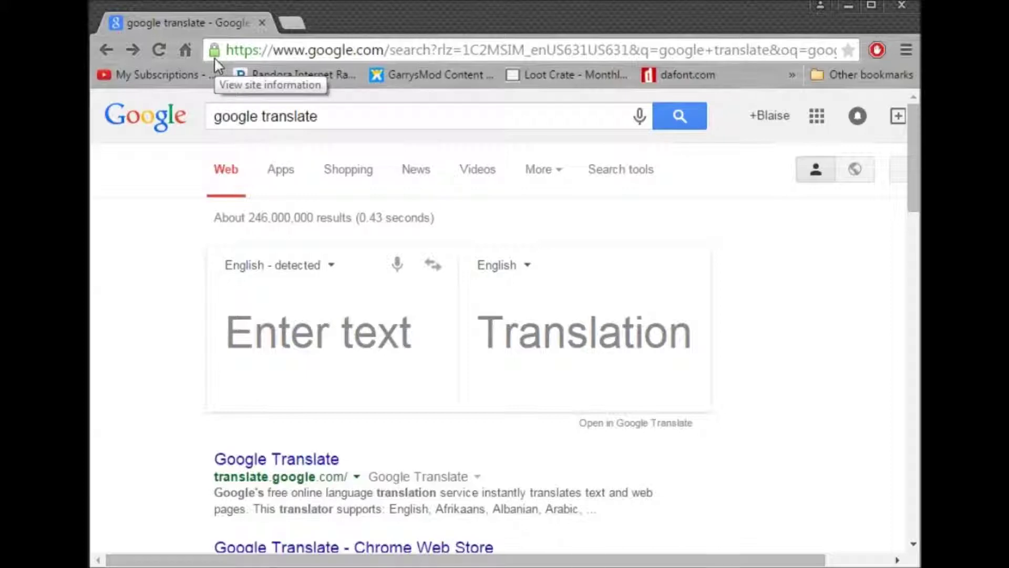
Step: Clear the 'google translate' query and type 'virus' in the search box
left_click(347, 115)
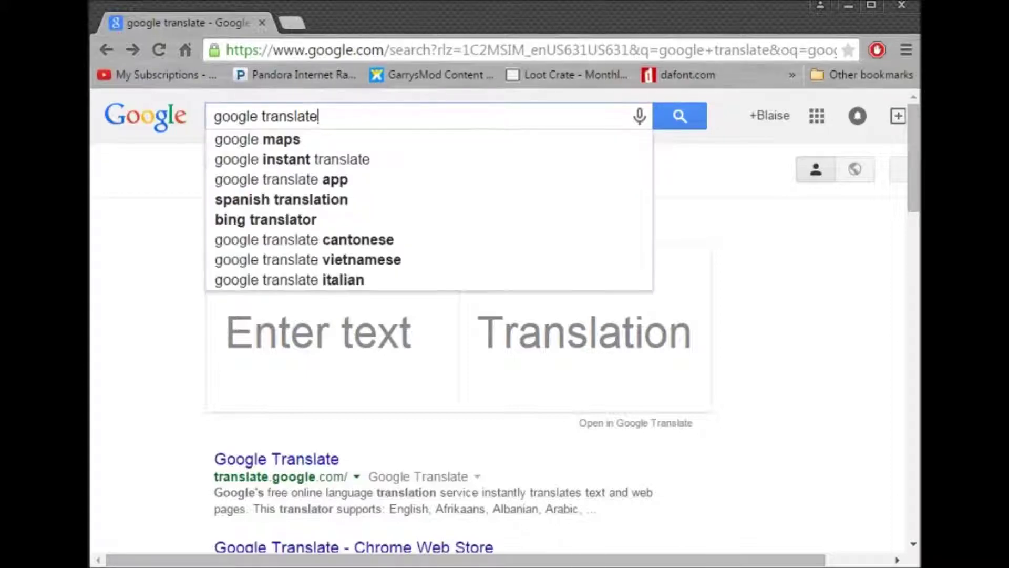
key("ctrl+a")
key("BackSpace")
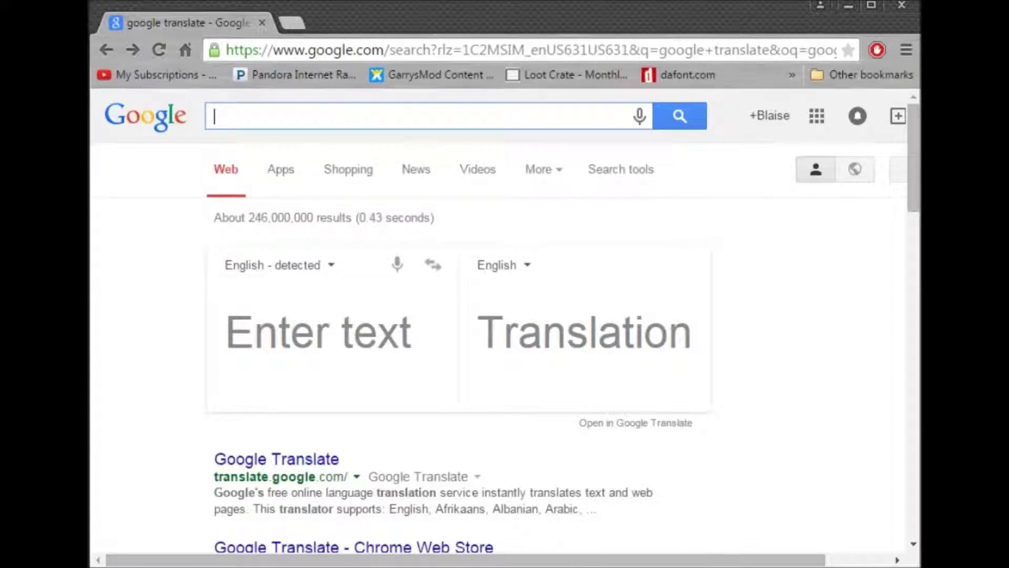
type("virus")
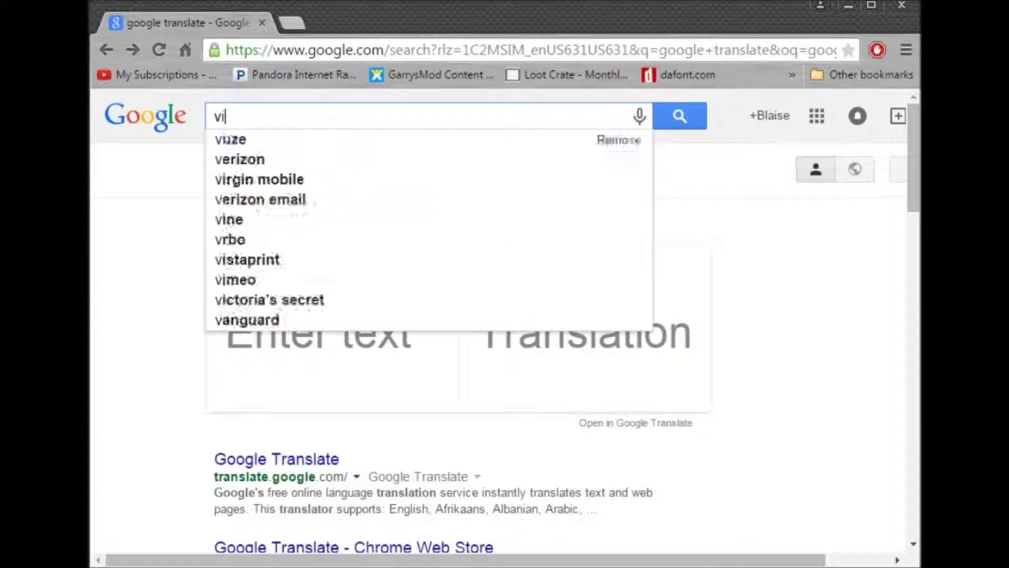